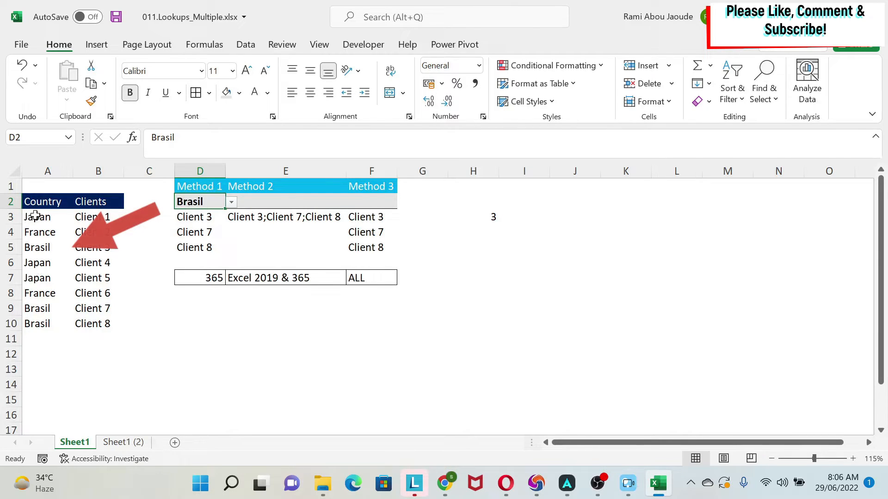
Step: Switch to the Sheet1 (2) worksheet, where the three method columns are still empty
{"action": "left_click_drag", "start_coordinate": [33, 218], "coordinate": [33, 323]}
{"action": "left_click_drag", "start_coordinate": [41, 248], "coordinate": [99, 248]}
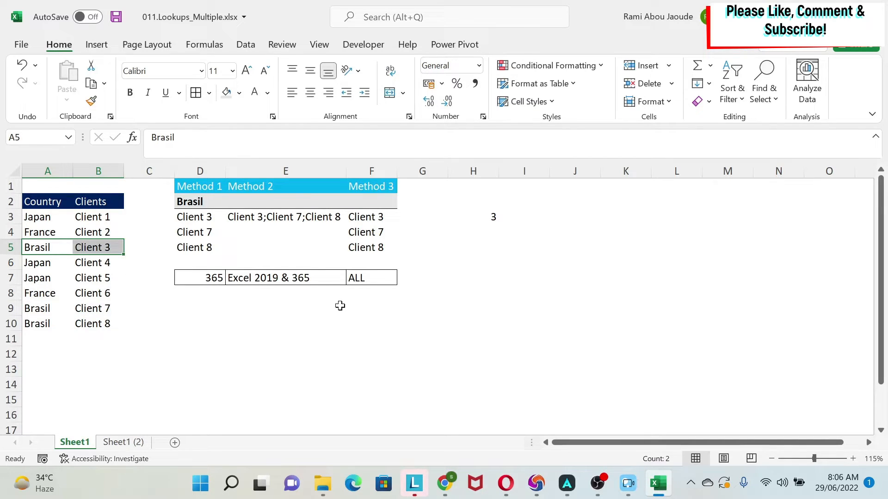
{"action": "left_click", "coordinate": [116, 443]}
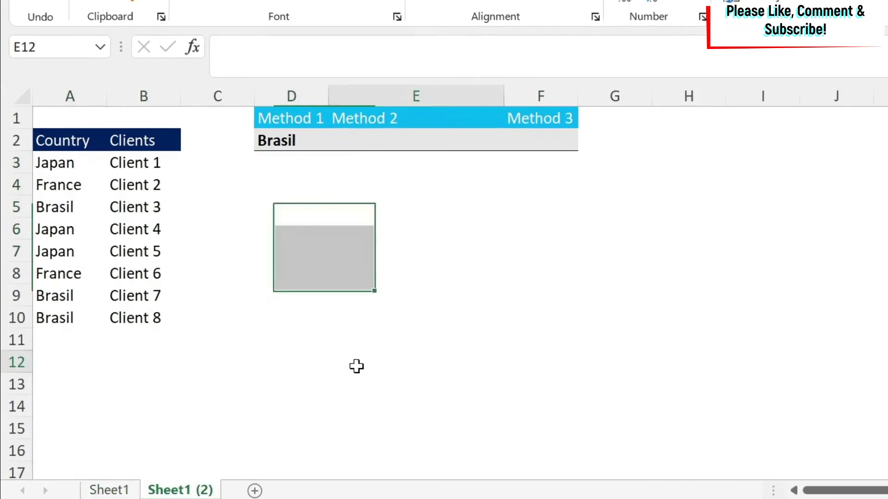
{"action": "left_click", "coordinate": [319, 363]}
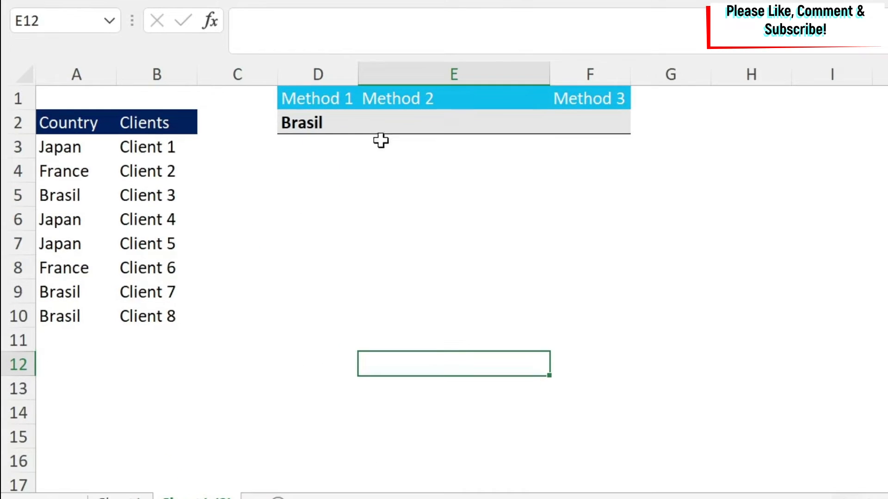
Step: Enter =FILTER(B3:B10,A3:A10=D2,"") in D3 under Method 1 to list the clients of the country in D2
{"action": "left_click", "coordinate": [312, 151]}
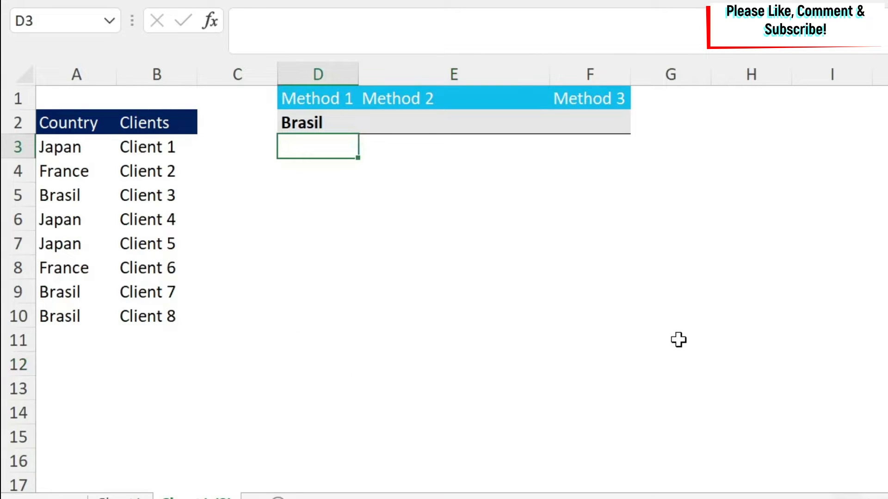
{"action": "type", "text": "=f"}
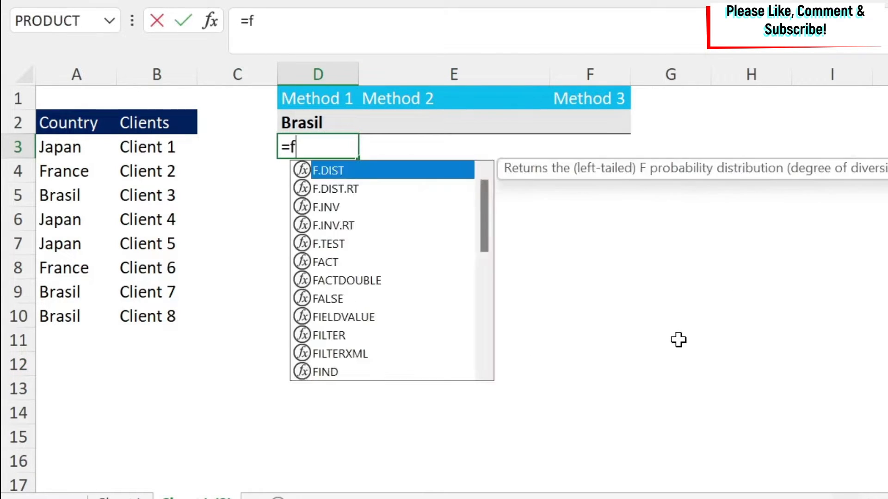
{"action": "type", "text": "ilter("}
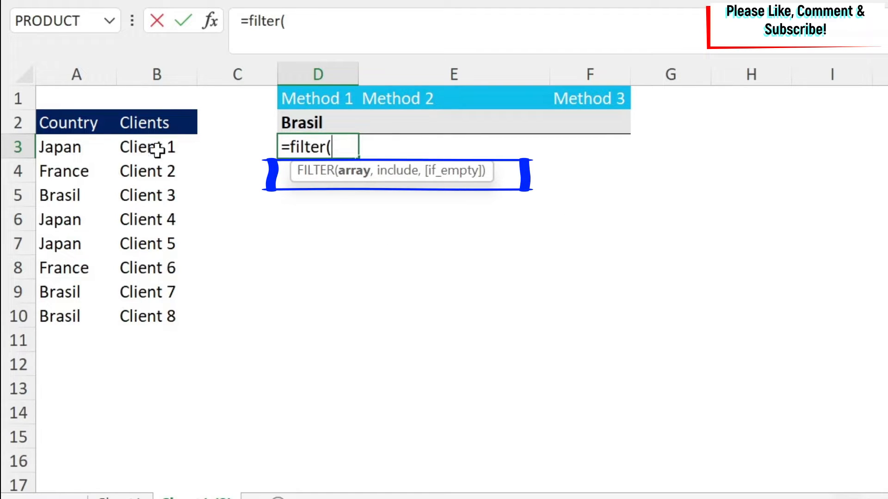
{"action": "left_click_drag", "start_coordinate": [159, 149], "coordinate": [159, 316]}
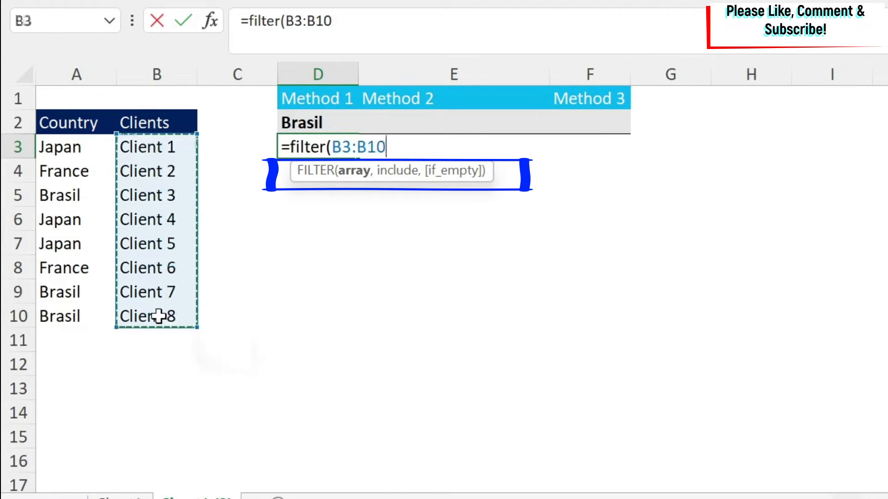
{"action": "type", "text": ","}
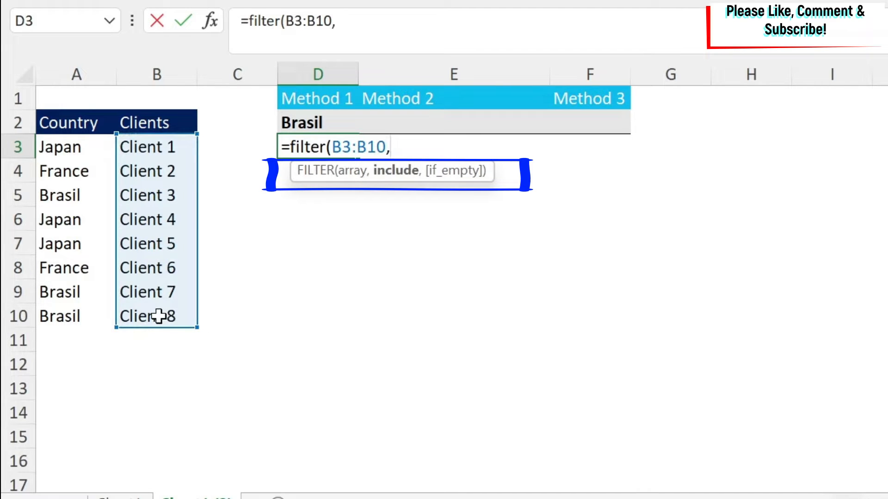
{"action": "left_click_drag", "start_coordinate": [71, 147], "coordinate": [60, 312]}
{"action": "type", "text": "="}
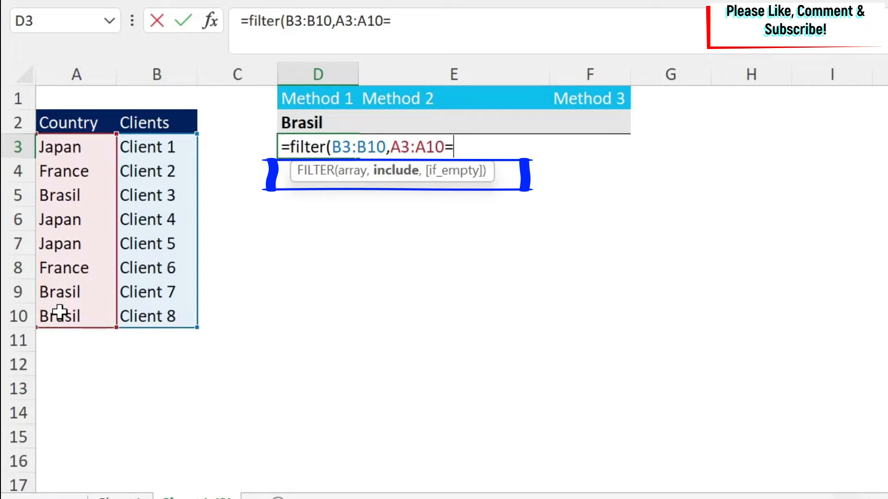
{"action": "left_click", "coordinate": [302, 124]}
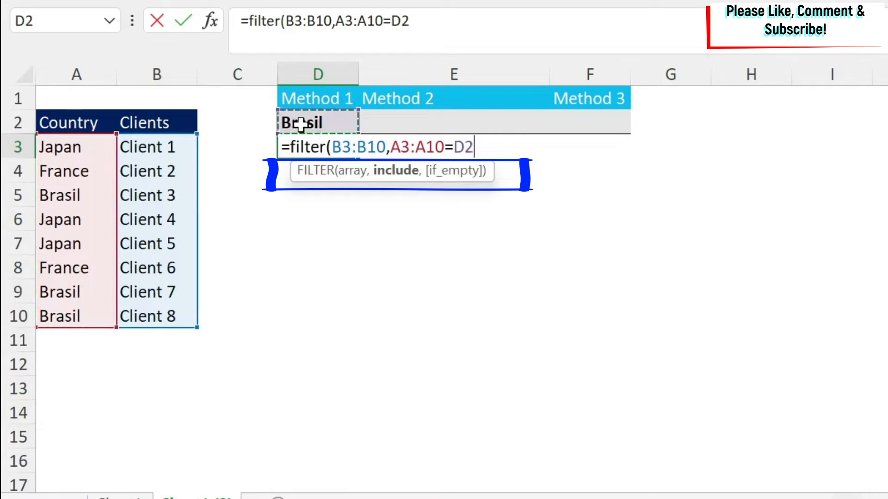
{"action": "type", "text": ",\"\""}
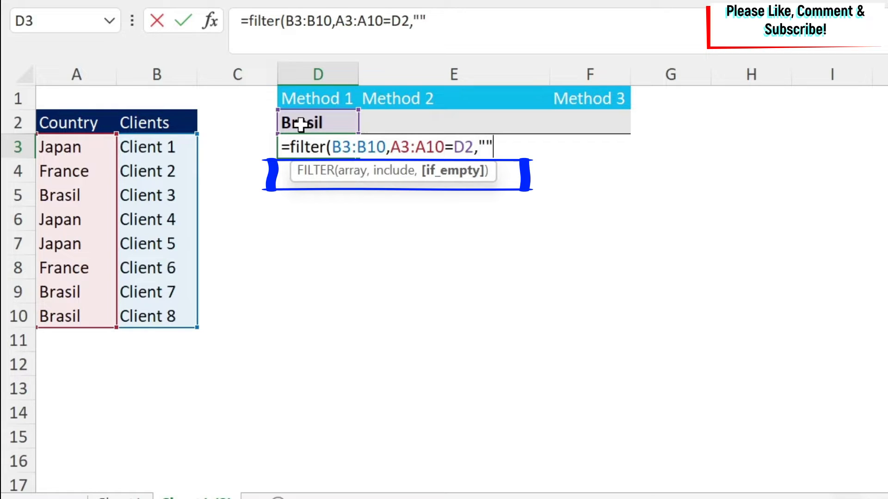
{"action": "type", "text": ")"}
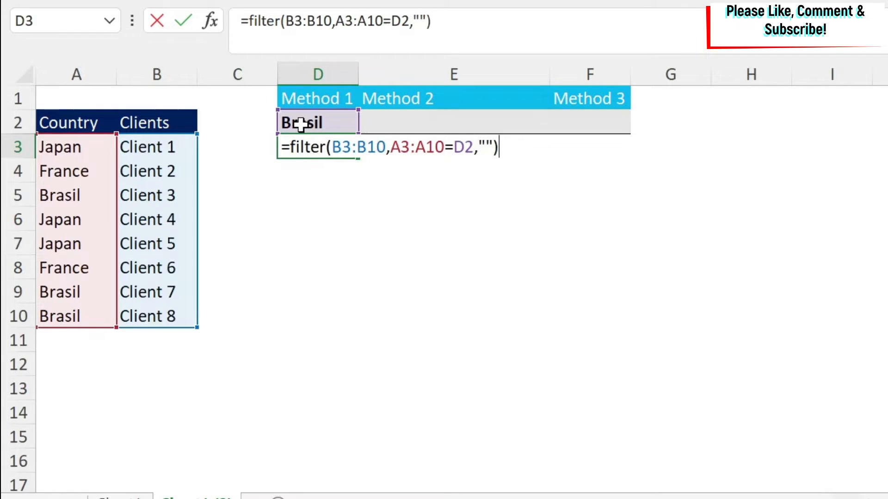
{"action": "key", "text": "Return"}
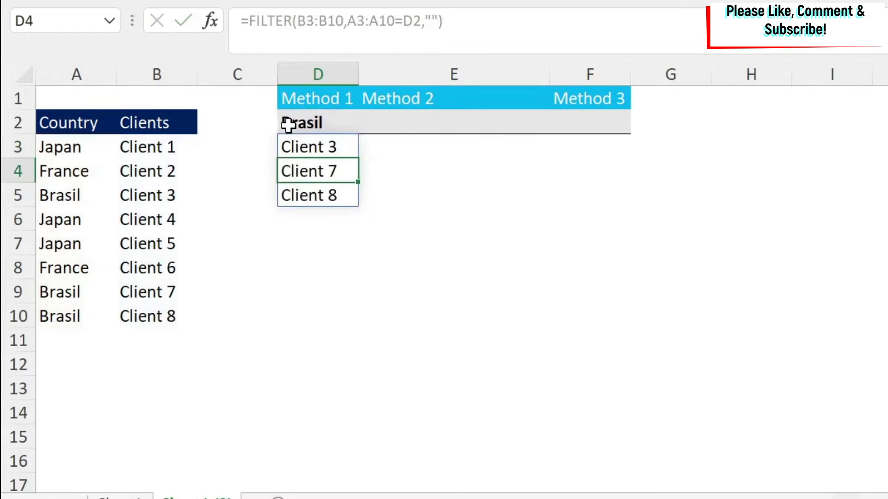
{"action": "left_click", "coordinate": [302, 146]}
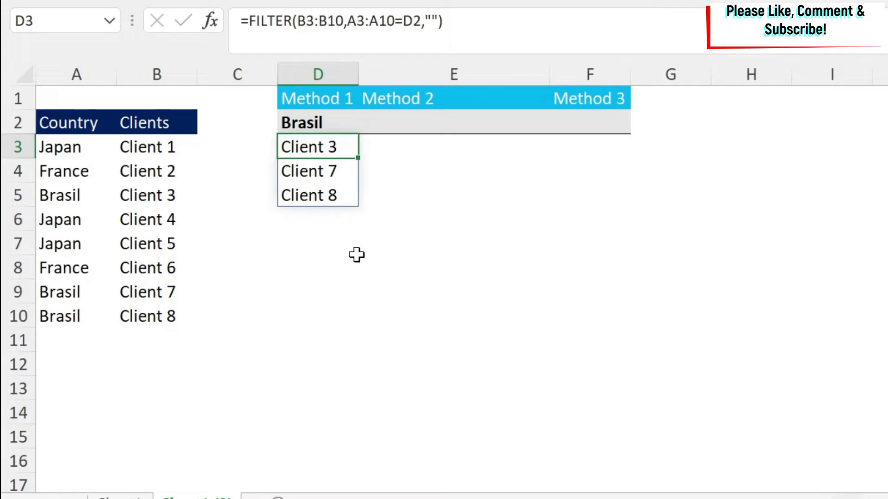
Step: Begin a TEXTJOIN formula in E3 under Method 2 with ";" as the delimiter and TRUE for ignoring empty cells
{"action": "left_click", "coordinate": [401, 148]}
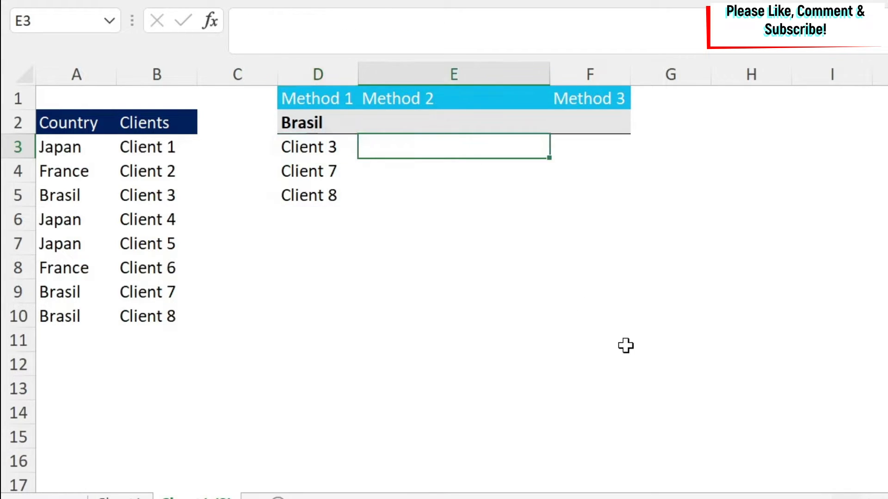
{"action": "type", "text": "=tex"}
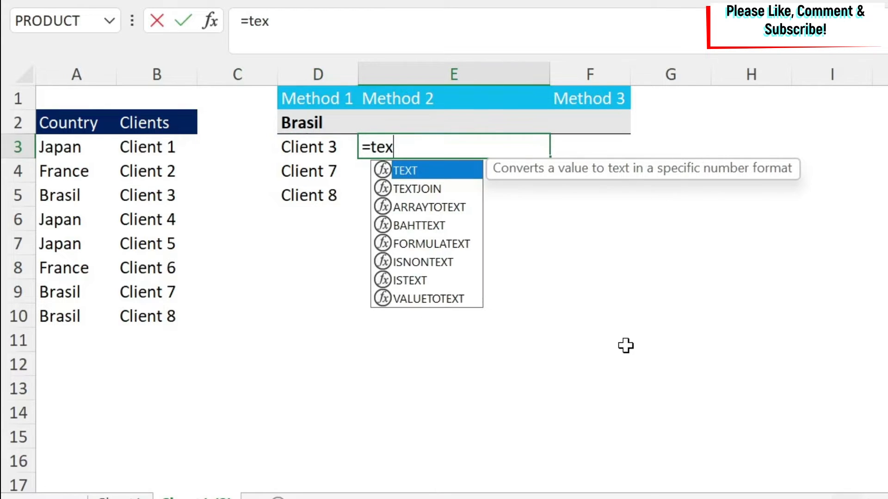
{"action": "type", "text": "tjoin"}
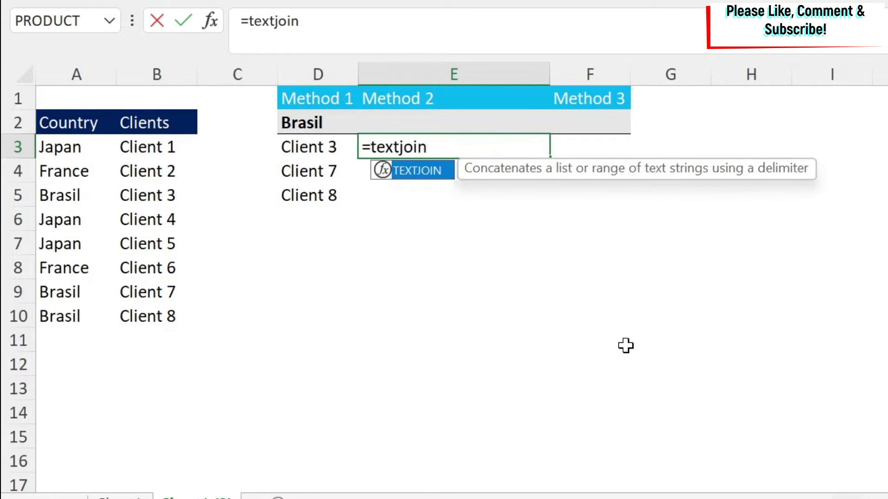
{"action": "type", "text": "("}
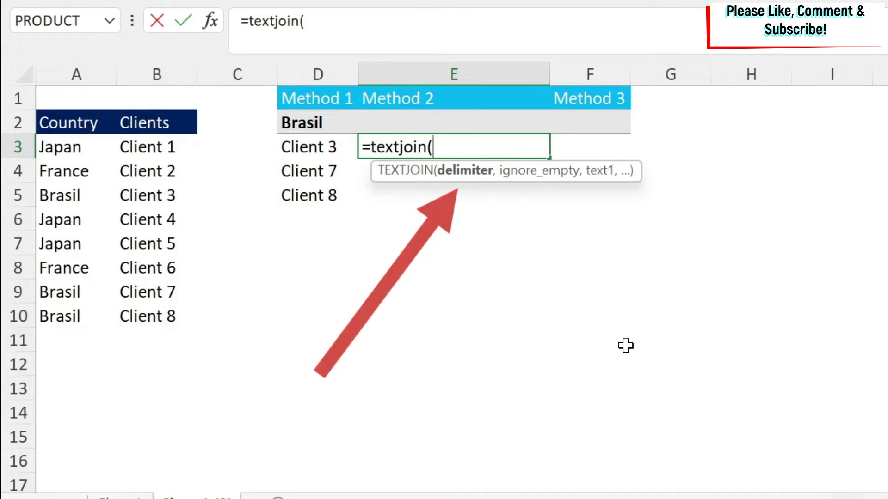
{"action": "type", "text": "\";"}
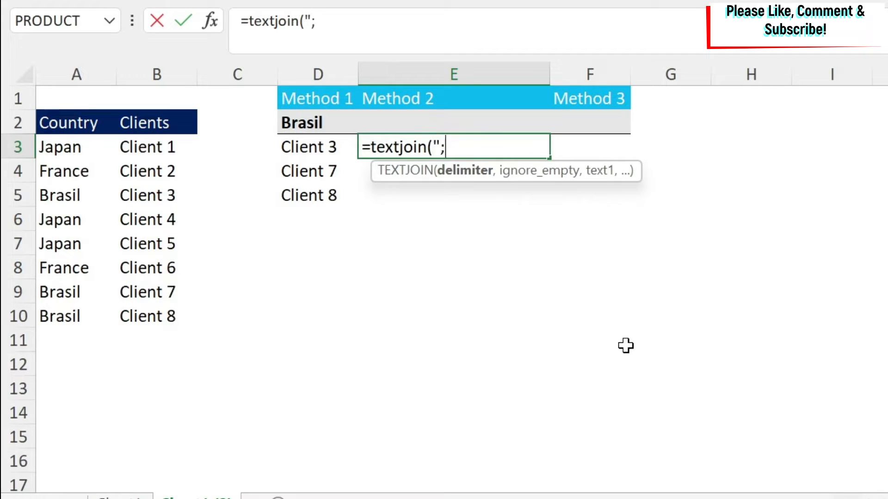
{"action": "type", "text": "\""}
{"action": "type", "text": ","}
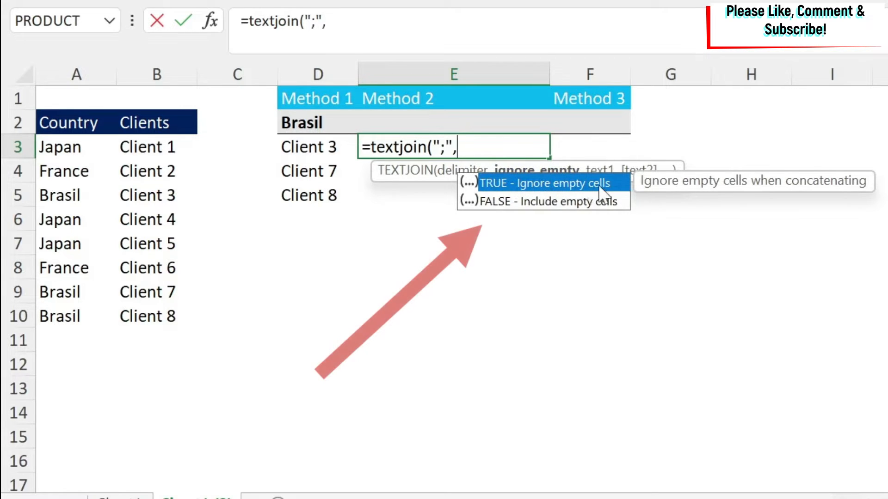
{"action": "double_click", "coordinate": [534, 183]}
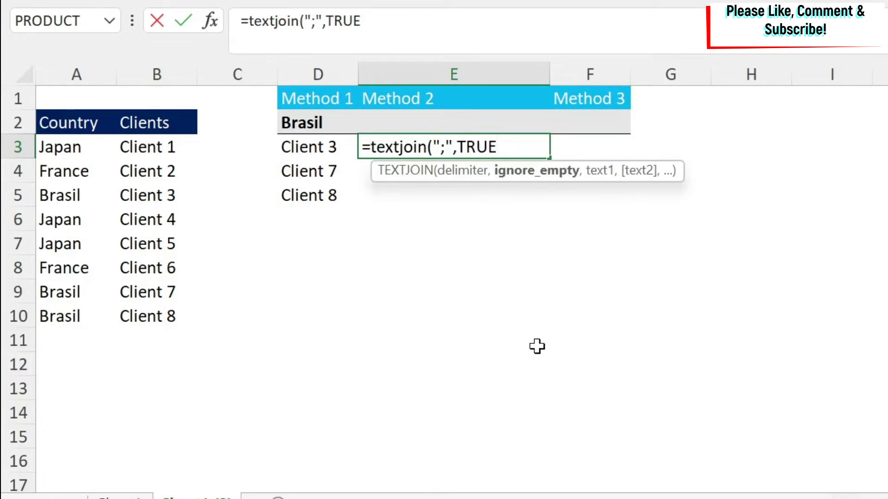
{"action": "type", "text": ","}
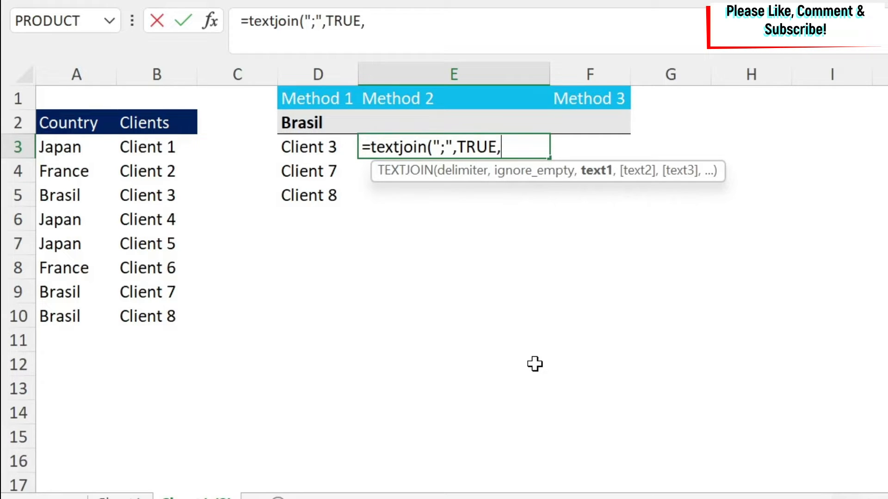
Step: Complete the TEXTJOIN formula with IF(A3:A10=D2,B3:B10,"") as its text argument and commit it as an array formula
{"action": "type", "text": "if"}
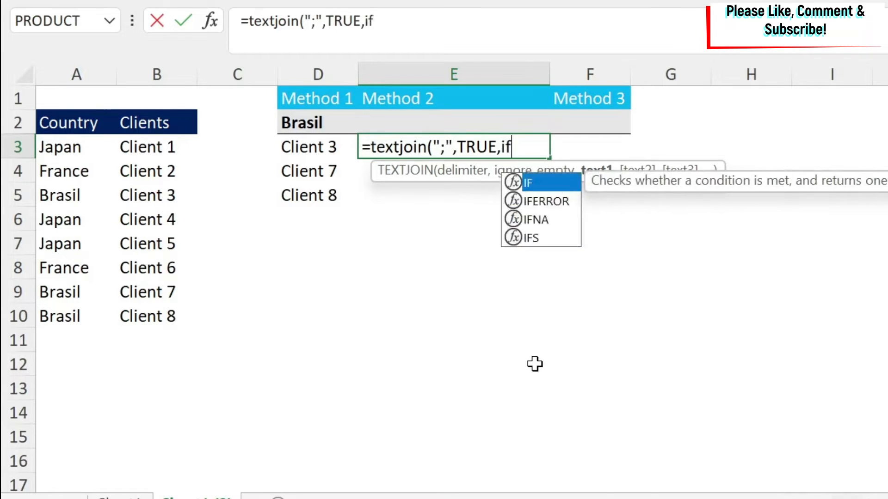
{"action": "type", "text": "("}
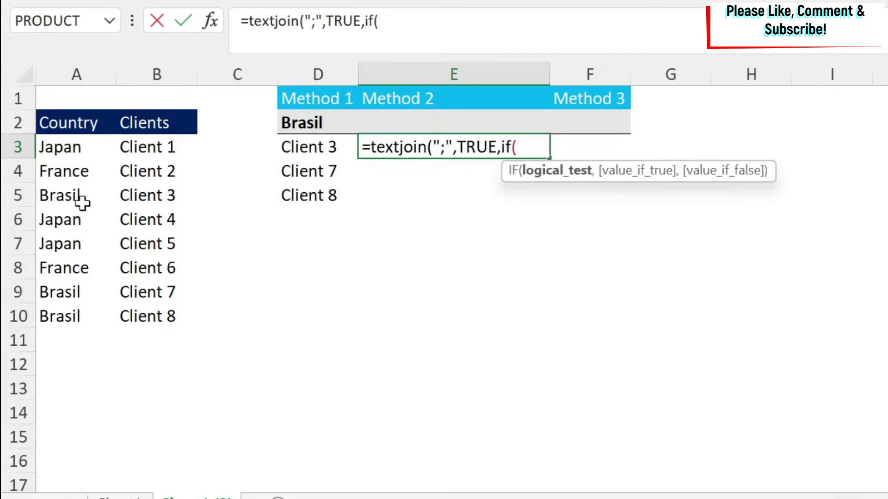
{"action": "left_click", "coordinate": [65, 147]}
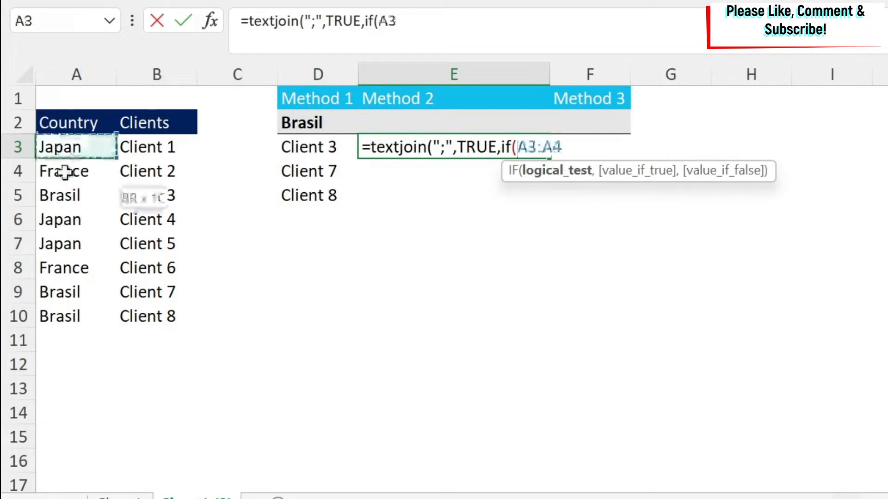
{"action": "left_click_drag", "start_coordinate": [65, 163], "coordinate": [65, 316]}
{"action": "type", "text": "="}
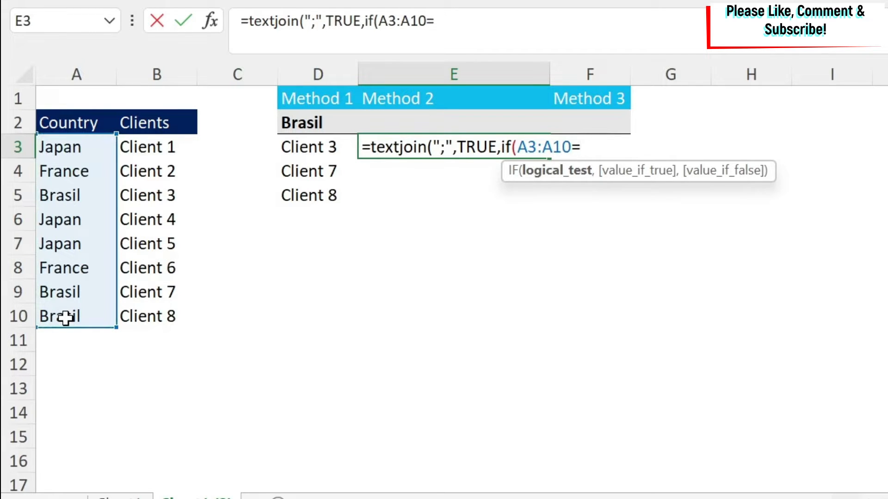
{"action": "left_click", "coordinate": [309, 121]}
{"action": "type", "text": ","}
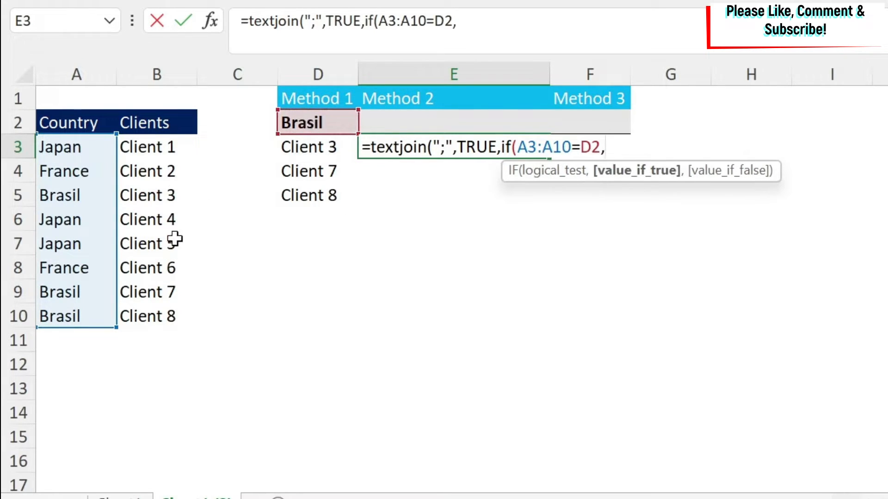
{"action": "left_click_drag", "start_coordinate": [172, 144], "coordinate": [165, 318]}
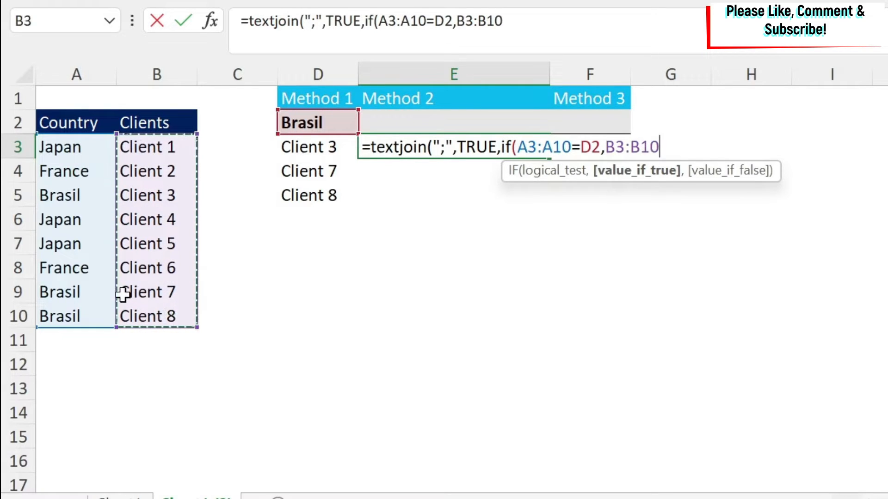
{"action": "type", "text": ",\"\""}
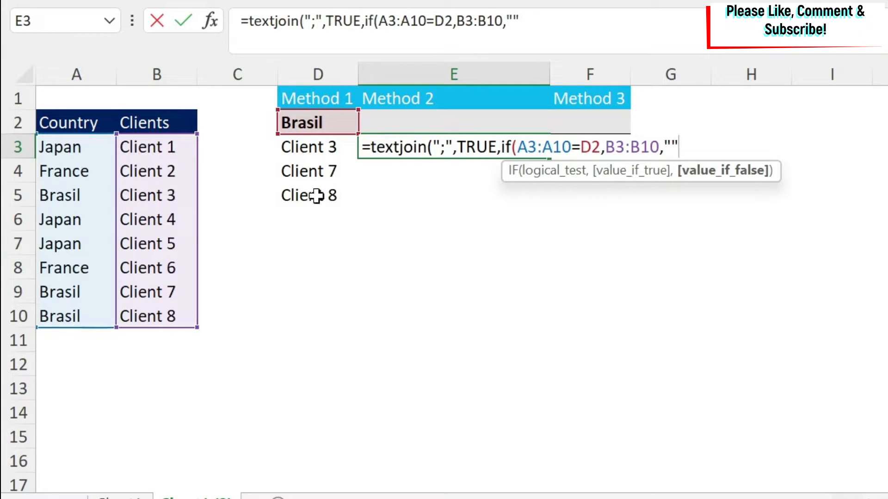
{"action": "type", "text": ")"}
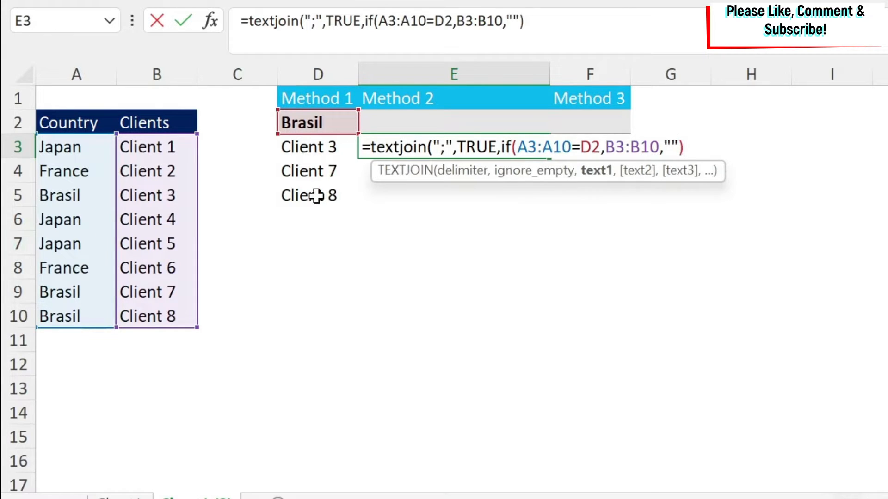
{"action": "type", "text": ")"}
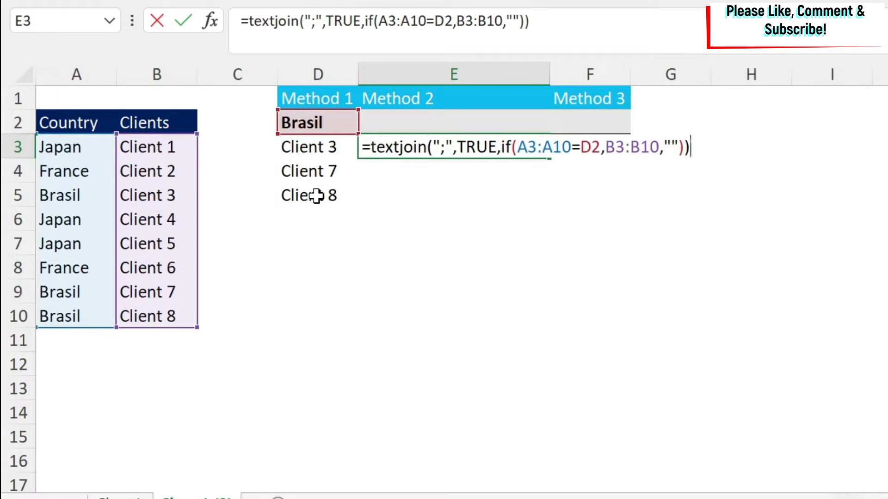
{"action": "key", "text": "ctrl+shift+Return"}
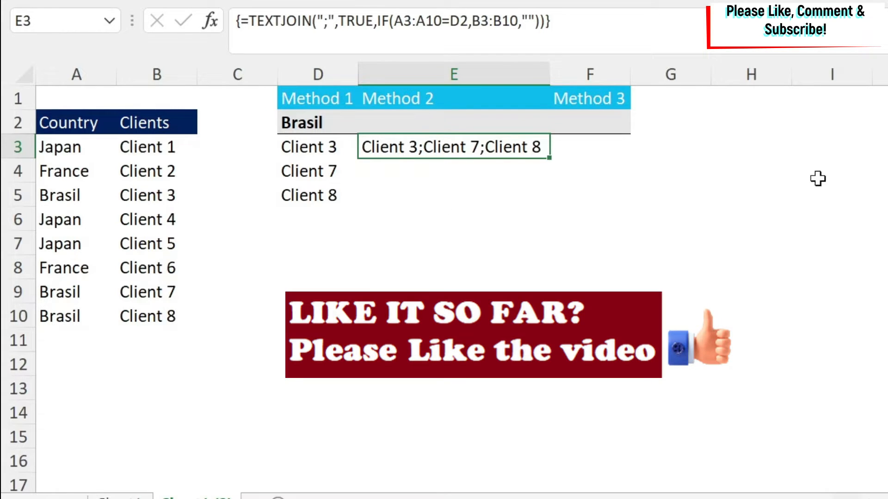
Step: Enter =INDEX($B$3:$B$10,3) in F3 under Method 3 with an absolute client range and a fixed row number
{"action": "left_click", "coordinate": [615, 147]}
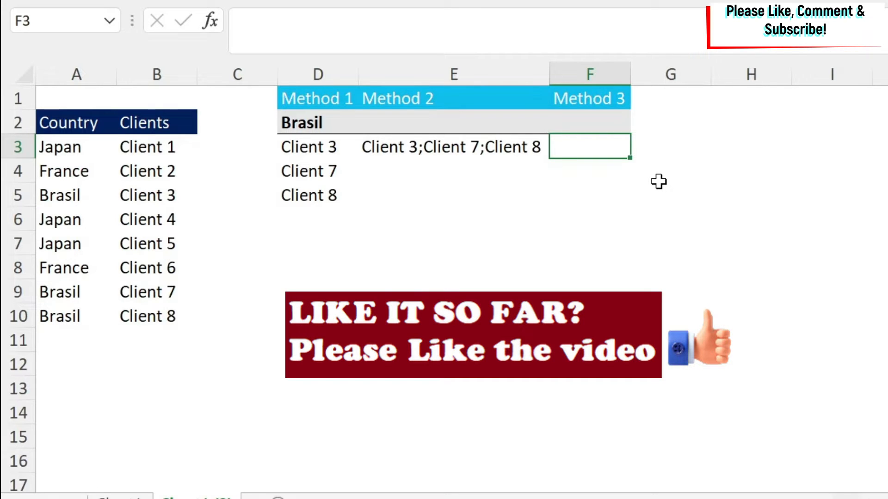
{"action": "type", "text": "=index("}
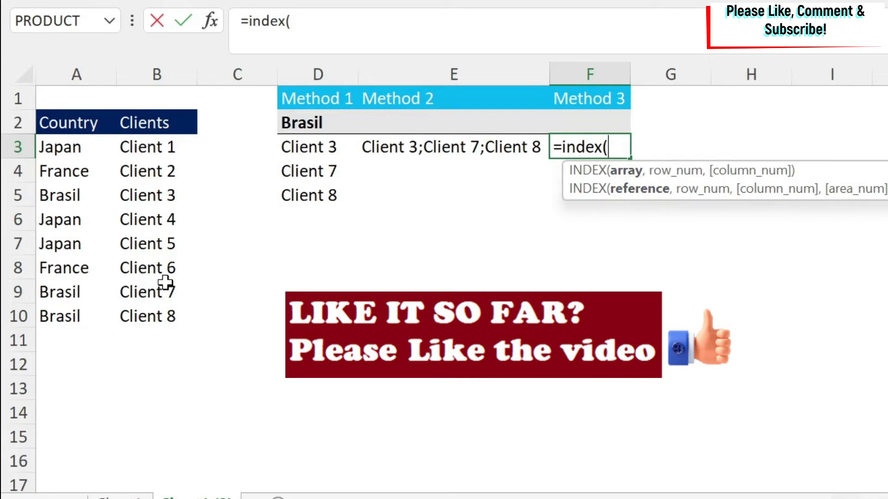
{"action": "left_click_drag", "start_coordinate": [169, 194], "coordinate": [147, 316]}
{"action": "left_click", "coordinate": [146, 316]}
{"action": "left_click_drag", "start_coordinate": [157, 148], "coordinate": [161, 316]}
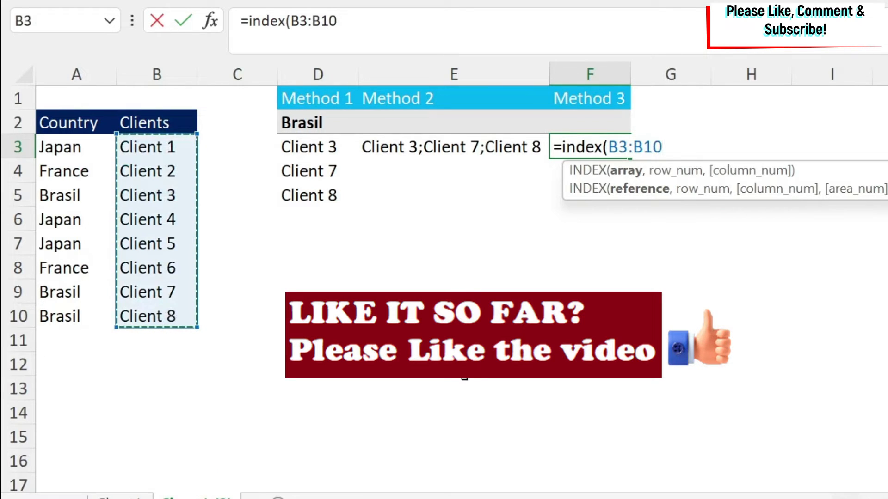
{"action": "key", "text": "F4"}
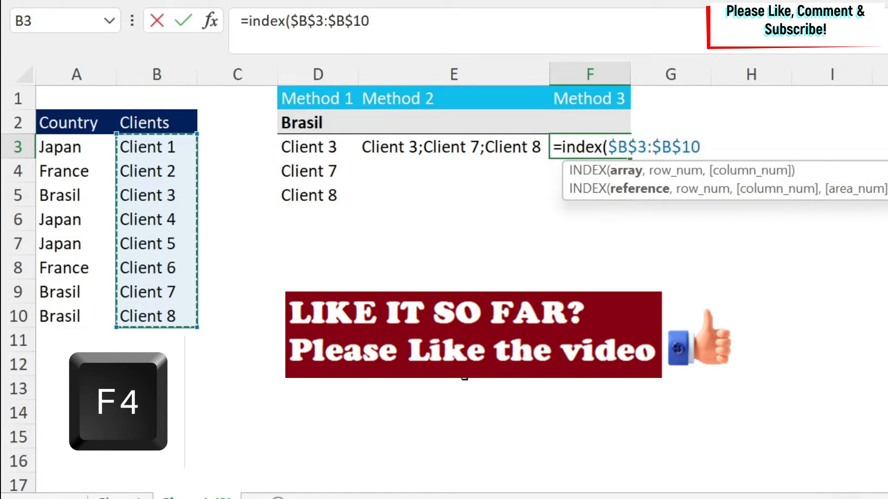
{"action": "type", "text": ",3"}
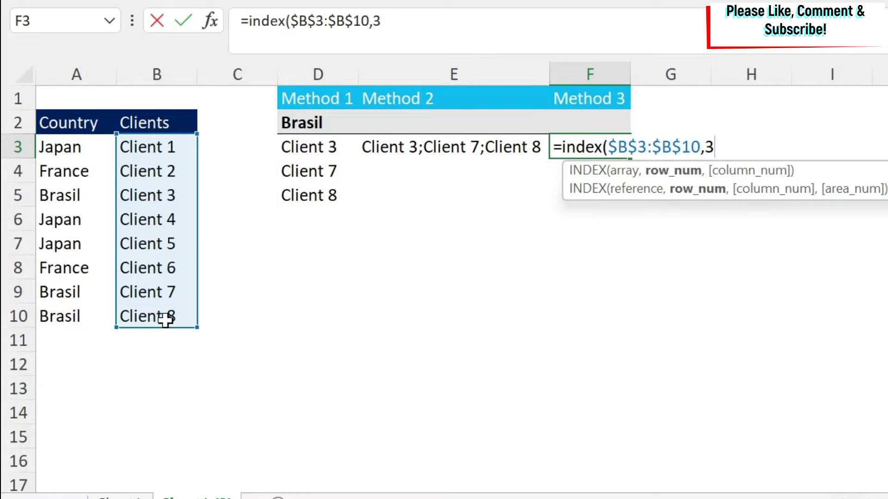
{"action": "type", "text": ")"}
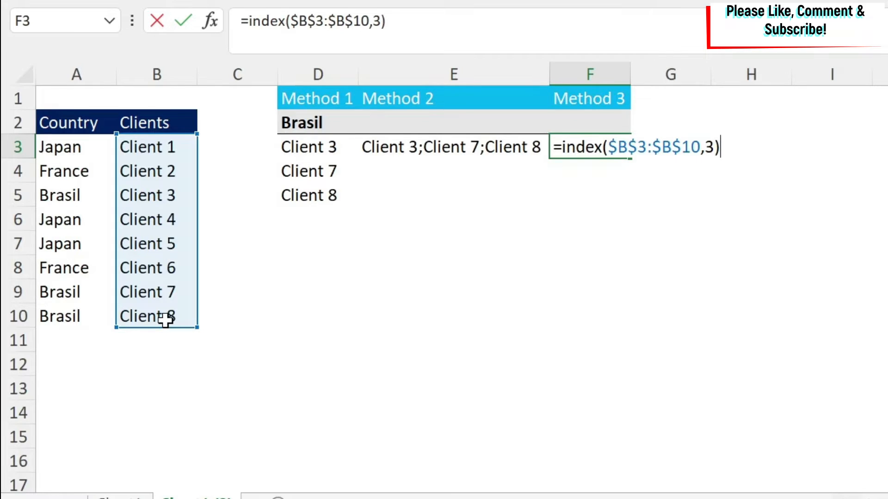
{"action": "key", "text": "Return"}
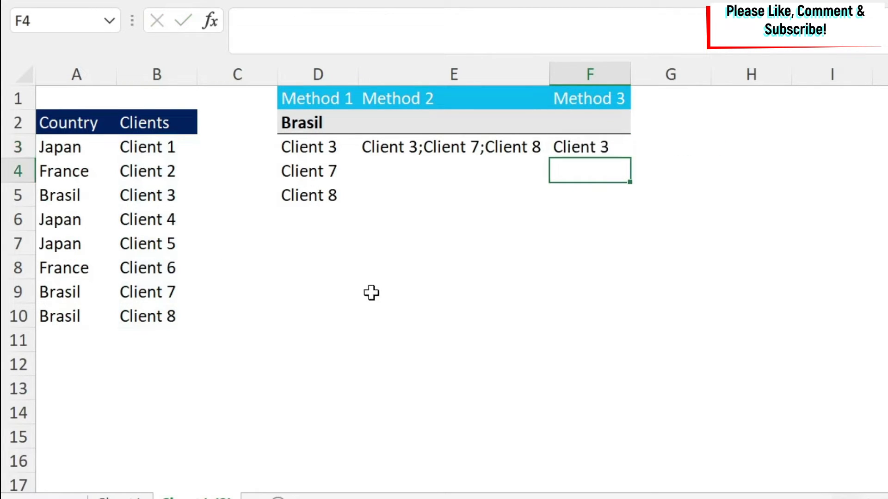
Step: Enter the helper formula =($A$3:$A$10=$D$2) in D8 to test each country against the one in D2
{"action": "left_click", "coordinate": [300, 268]}
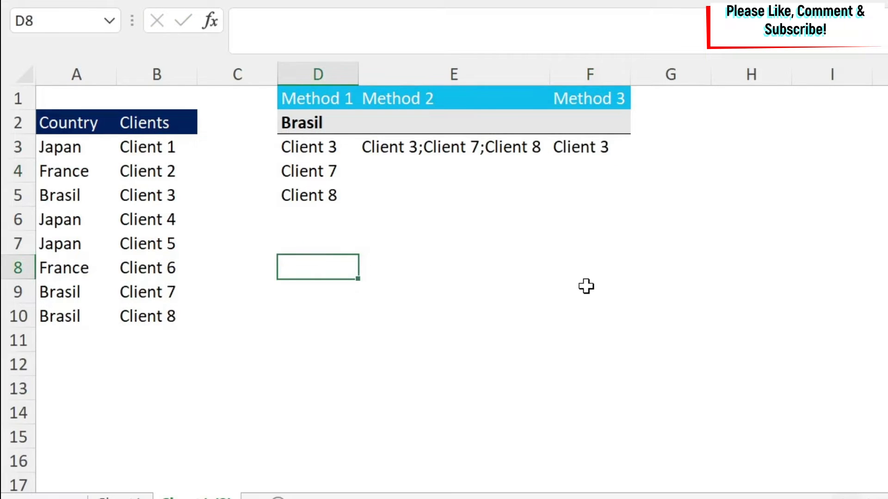
{"action": "type", "text": "=("}
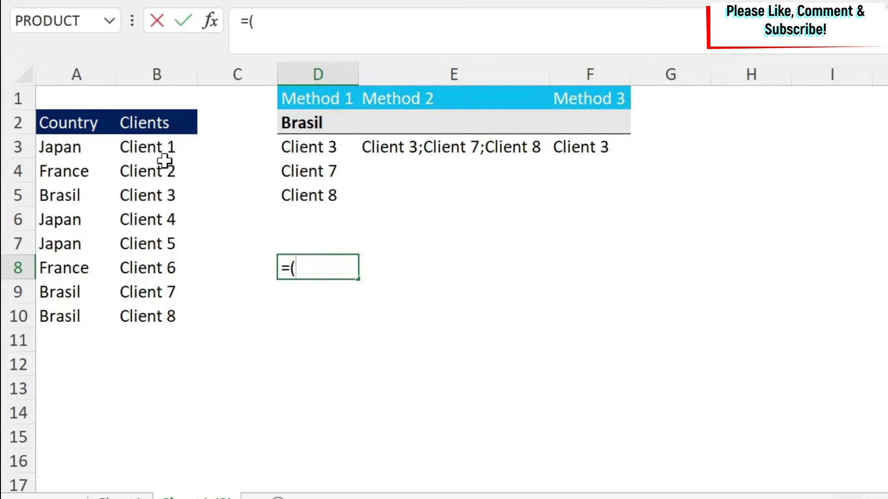
{"action": "left_click_drag", "start_coordinate": [69, 145], "coordinate": [55, 313]}
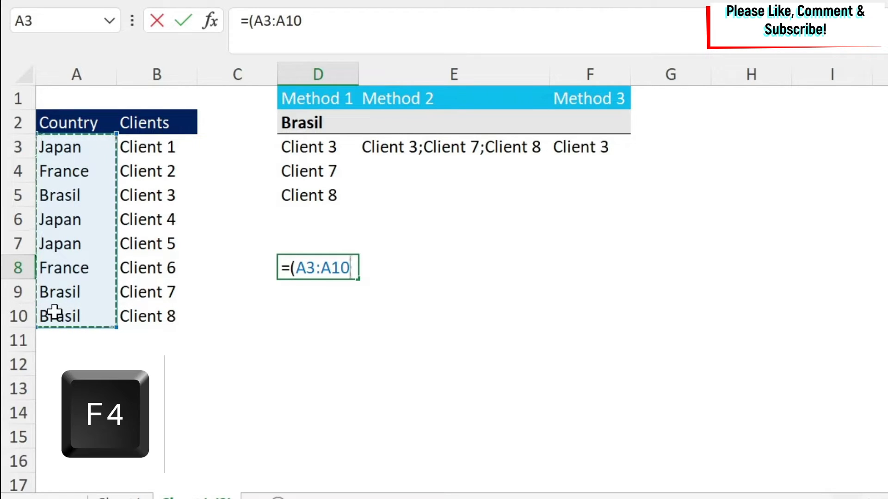
{"action": "key", "text": "F4"}
{"action": "type", "text": "="}
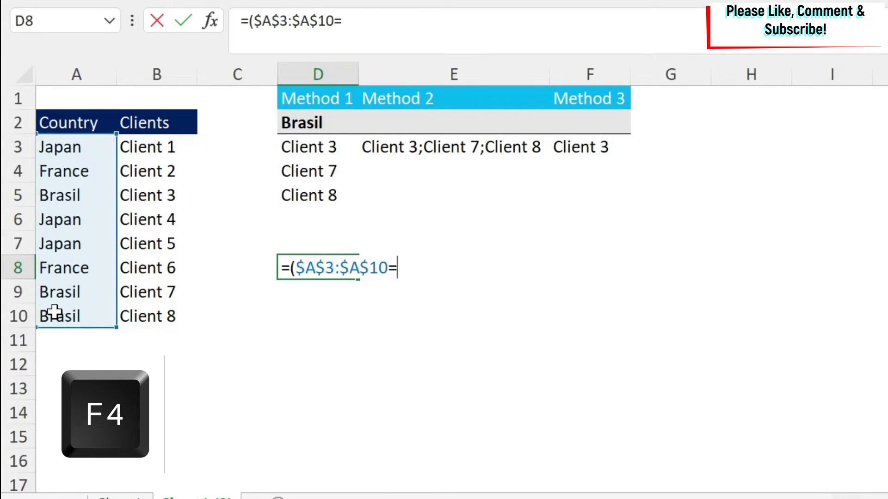
{"action": "left_click", "coordinate": [315, 122]}
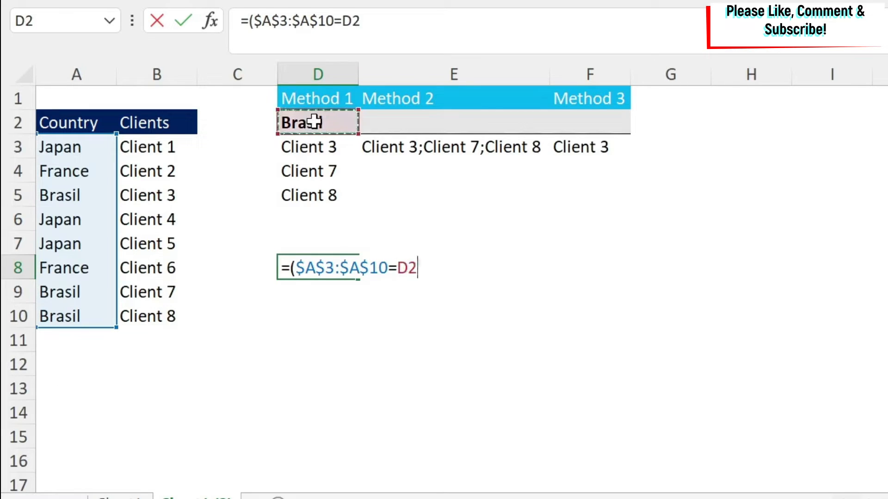
{"action": "key", "text": "F4"}
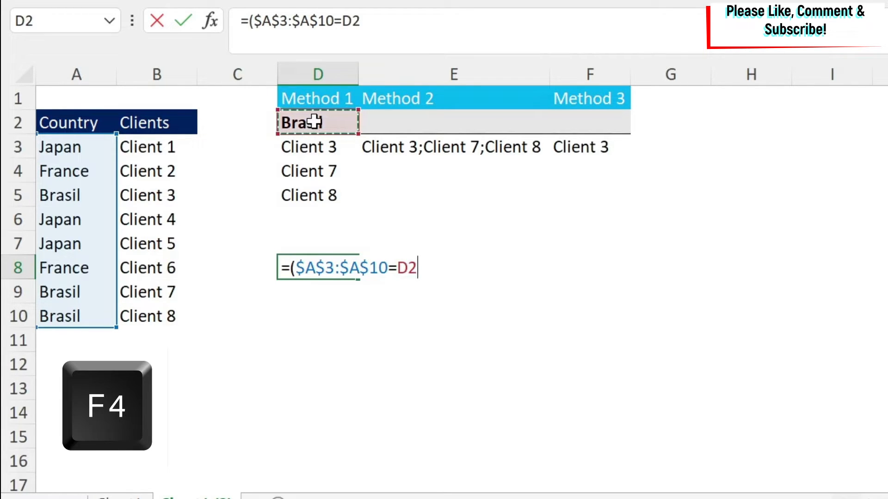
{"action": "key", "text": "F4"}
{"action": "type", "text": ")"}
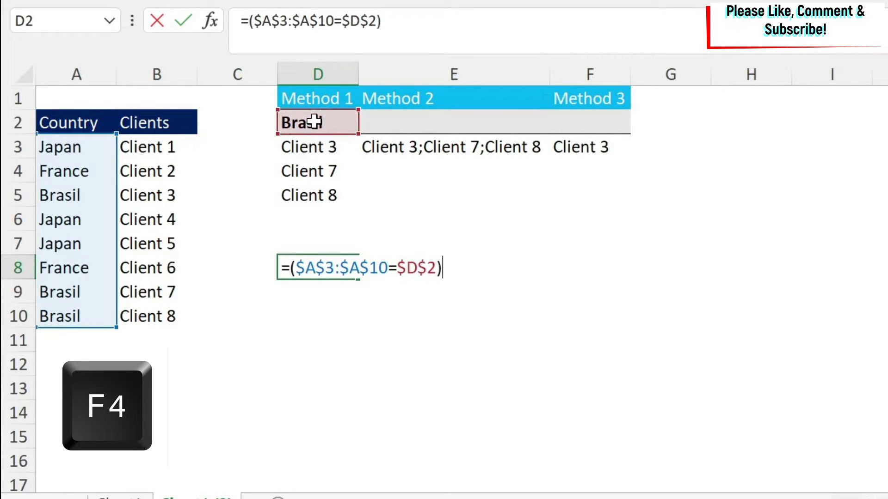
{"action": "key", "text": "Return"}
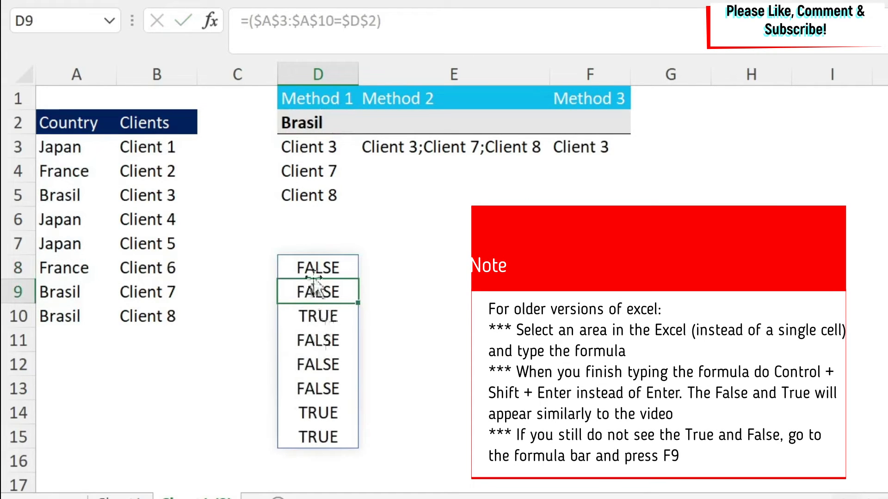
Step: Examine which rows match in the D8 helper array and preview the evaluated comparison inside its formula without keeping it
{"action": "left_click", "coordinate": [319, 318]}
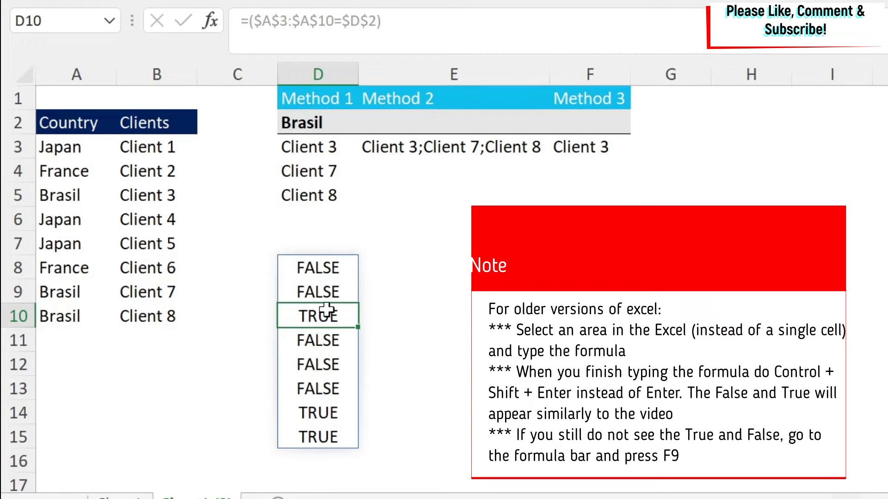
{"action": "left_click", "coordinate": [325, 411]}
{"action": "left_click", "coordinate": [323, 437]}
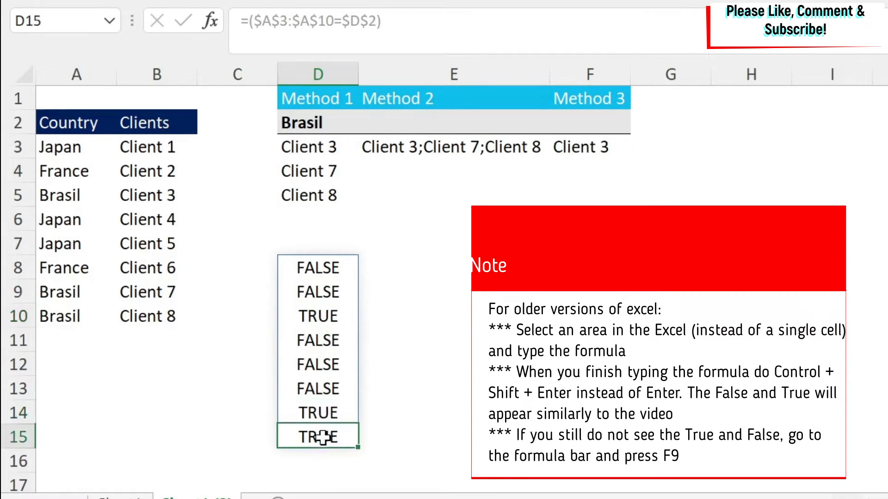
{"action": "left_click", "coordinate": [319, 268]}
{"action": "left_click_drag", "start_coordinate": [381, 20], "coordinate": [250, 21]}
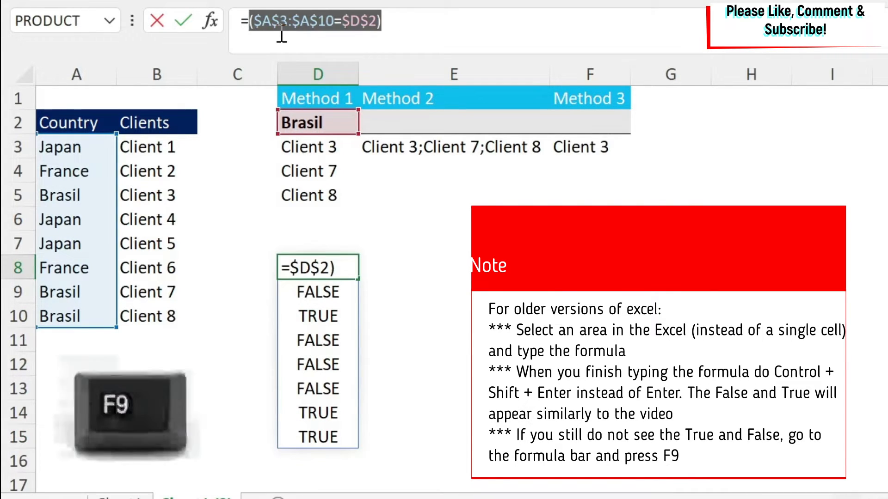
{"action": "key", "text": "F9"}
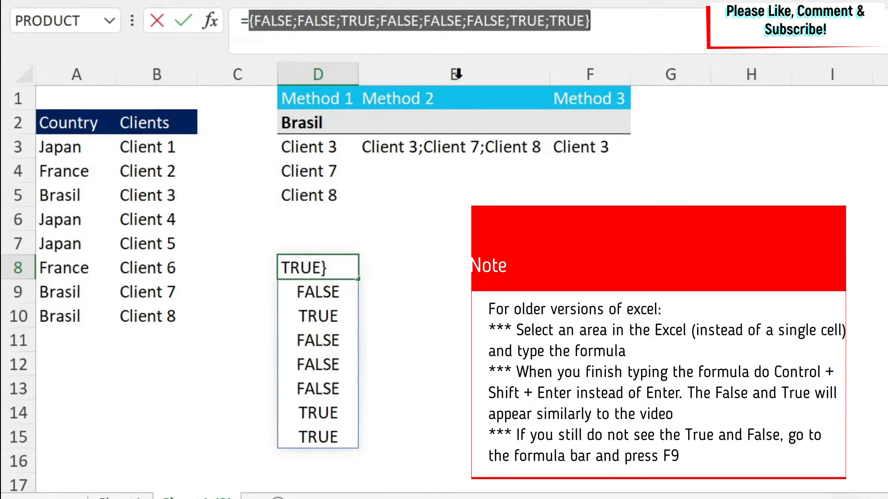
{"action": "key", "text": "Escape"}
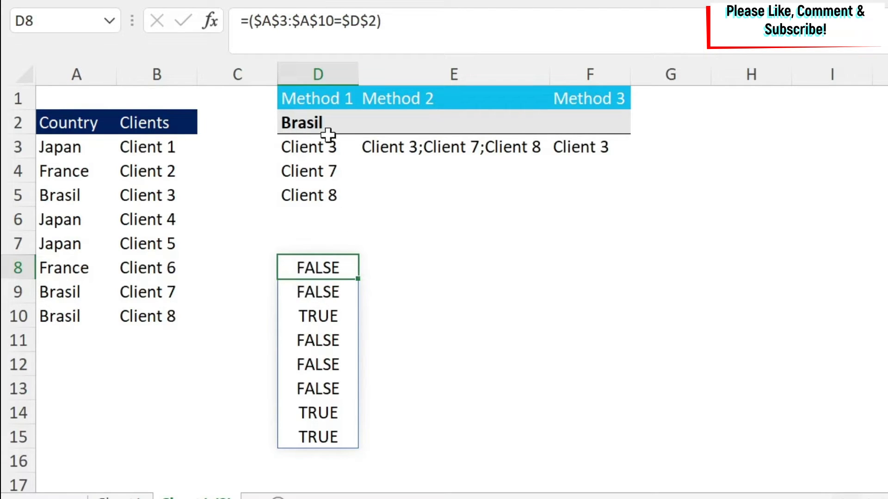
Step: Divide the D8 comparison by a copy of itself, giving =($A$3:$A$10=$D$2)/($A$3:$A$10=$D$2)
{"action": "left_click", "coordinate": [396, 20]}
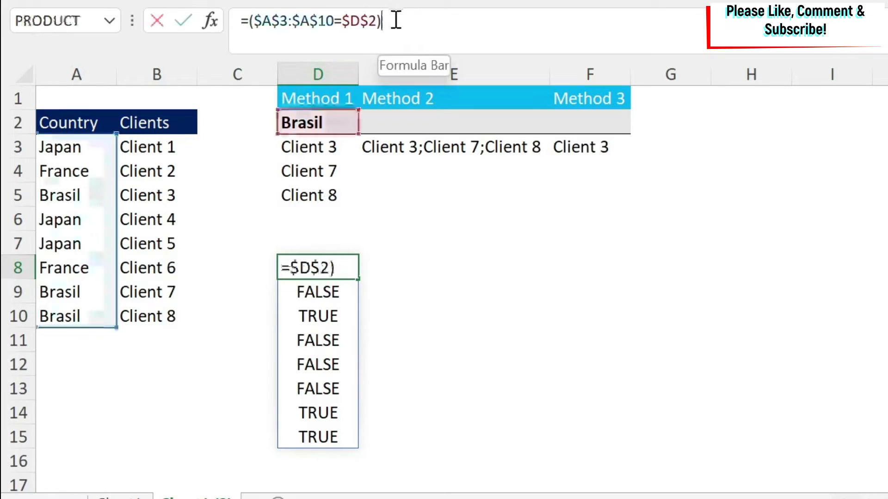
{"action": "type", "text": "/"}
{"action": "key", "text": "shift+Left"}
{"action": "key", "text": "shift+Left"}
{"action": "key", "text": "shift+Left"}
{"action": "key", "text": "shift+Left"}
{"action": "key", "text": "shift+Left"}
{"action": "key", "text": "shift+Left"}
{"action": "key", "text": "shift+Left"}
{"action": "key", "text": "shift+Left"}
{"action": "key", "text": "shift+Left"}
{"action": "key", "text": "shift+Left"}
{"action": "key", "text": "shift+Left"}
{"action": "key", "text": "shift+Left"}
{"action": "key", "text": "shift+Left"}
{"action": "key", "text": "shift+Left"}
{"action": "key", "text": "shift+Left"}
{"action": "key", "text": "shift+Left"}
{"action": "key", "text": "shift+Left"}
{"action": "key", "text": "ctrl+c"}
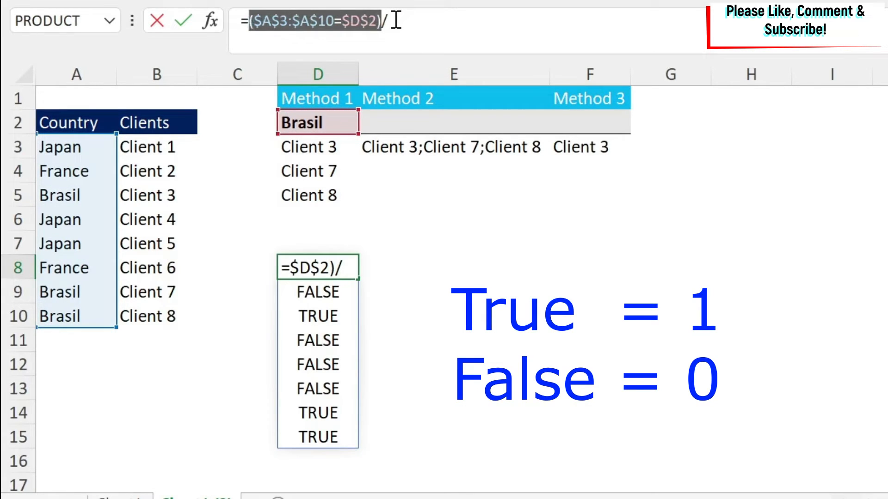
{"action": "key", "text": "Right"}
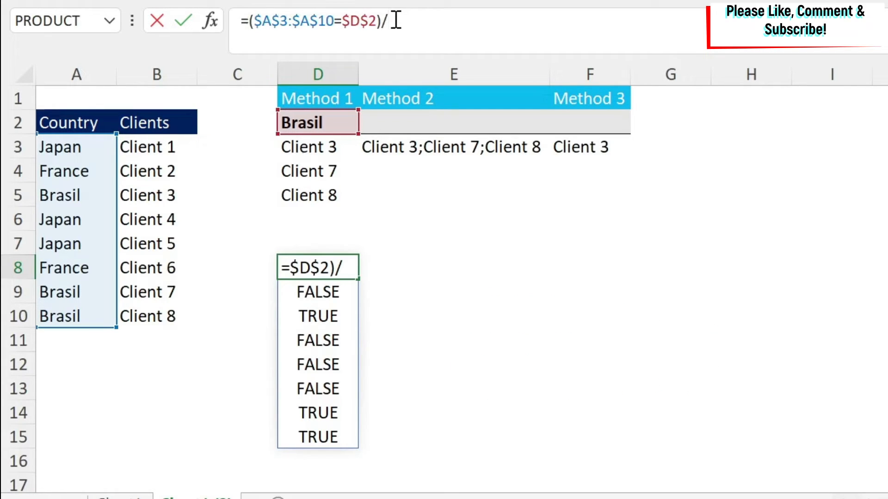
{"action": "key", "text": "ctrl+v"}
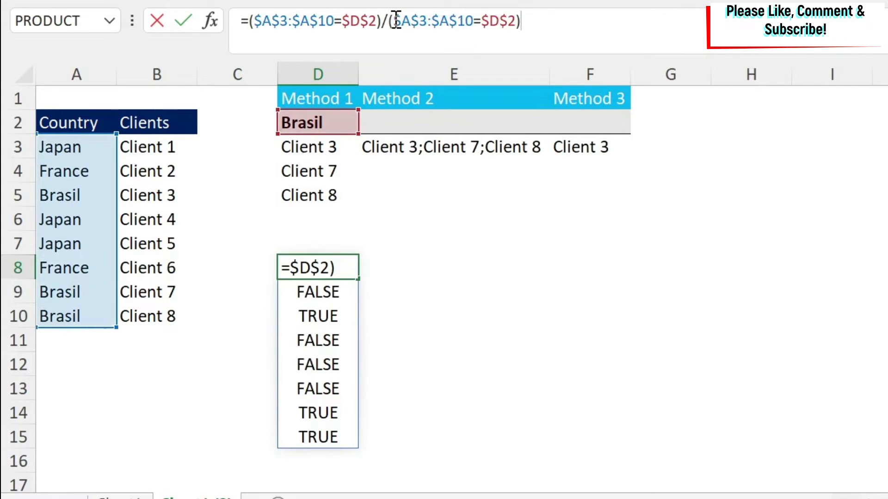
{"action": "key", "text": "Return"}
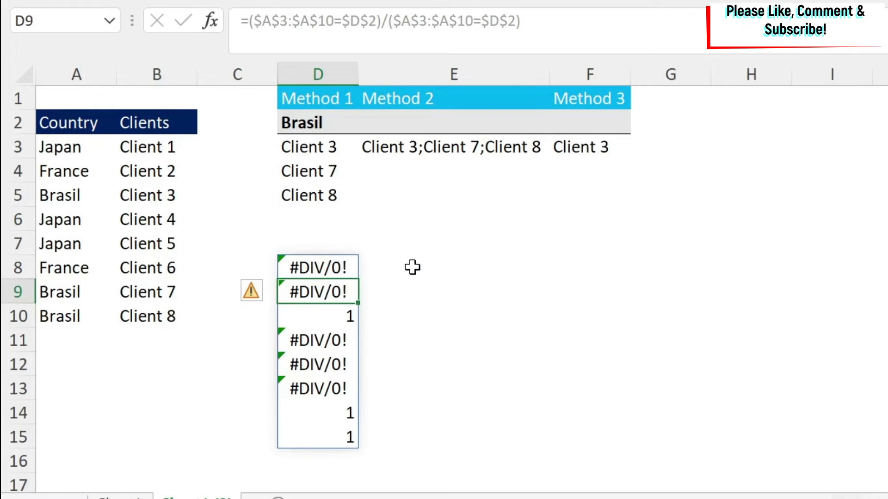
Step: Examine the helper results from D8 to D15 and the positions of the matching rows
{"action": "left_click", "coordinate": [346, 267]}
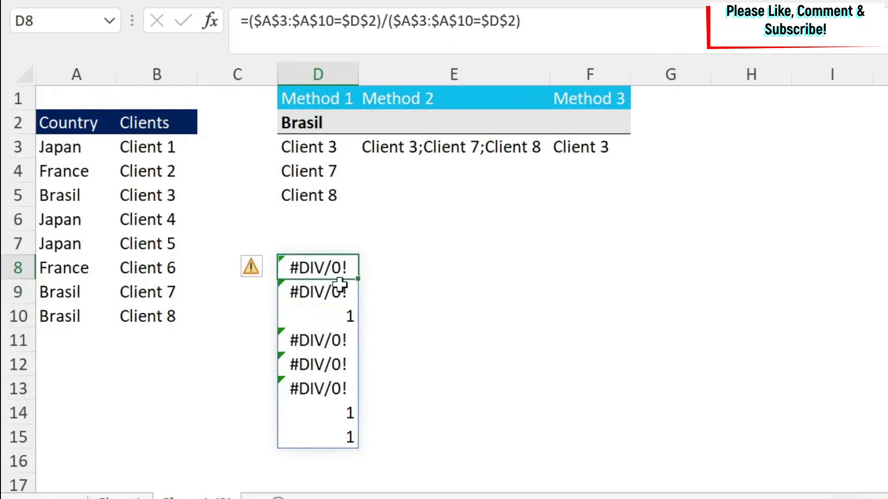
{"action": "left_click", "coordinate": [342, 315]}
{"action": "left_click", "coordinate": [338, 412]}
{"action": "left_click", "coordinate": [334, 442]}
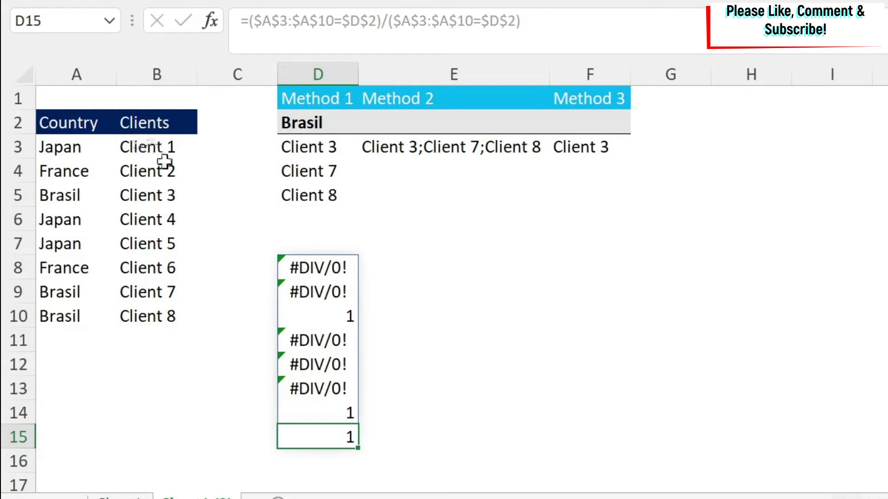
{"action": "left_click", "coordinate": [331, 315]}
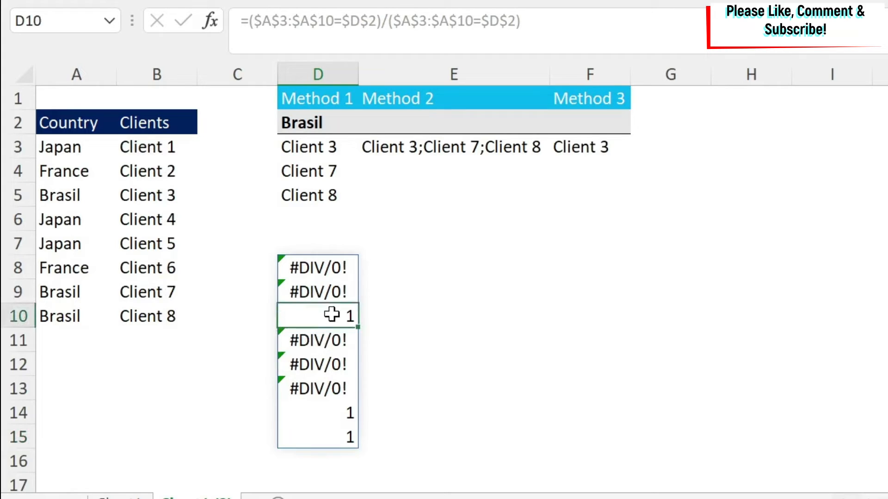
{"action": "left_click", "coordinate": [337, 409]}
{"action": "left_click", "coordinate": [338, 444]}
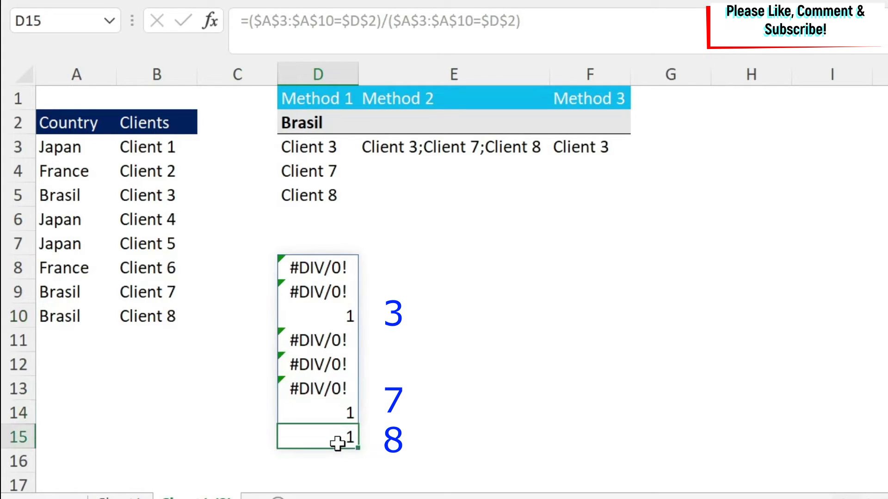
{"action": "key", "text": "BackSpace"}
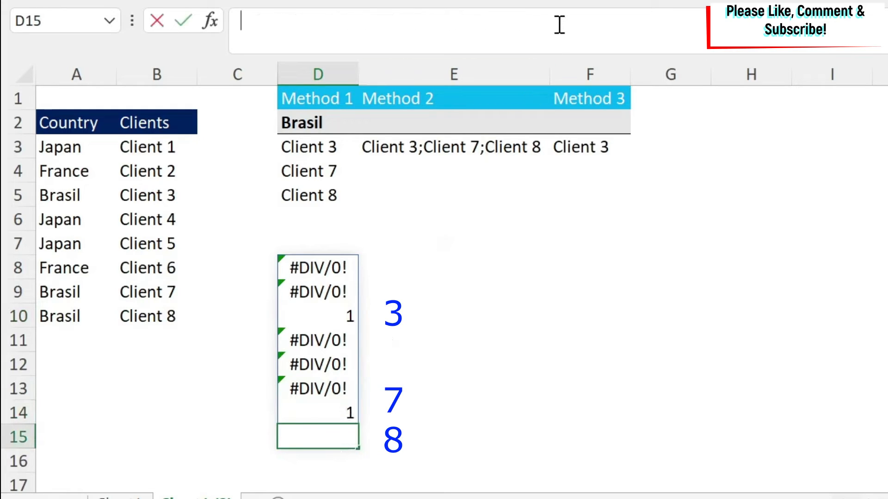
Step: Multiply the D8 helper formula by ROW($B$3:$B$10) to return the sheet row number of each matching country
{"action": "left_click", "coordinate": [311, 260]}
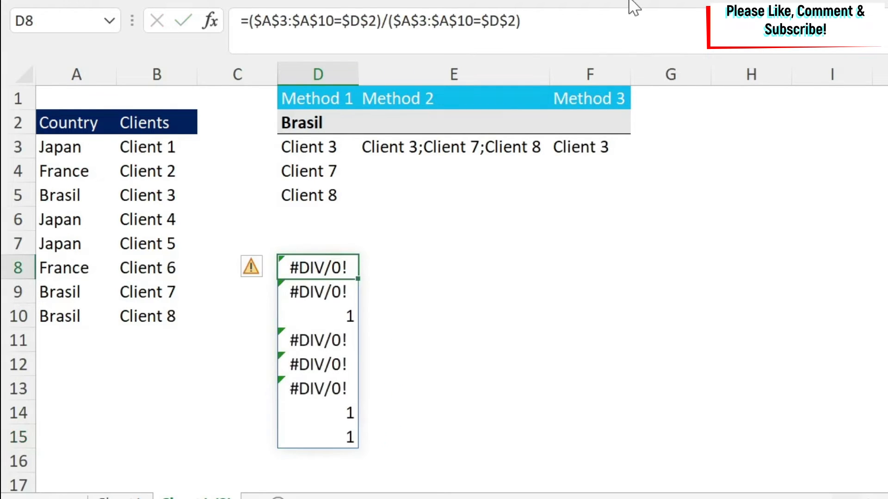
{"action": "left_click", "coordinate": [579, 12]}
{"action": "type", "text": "*"}
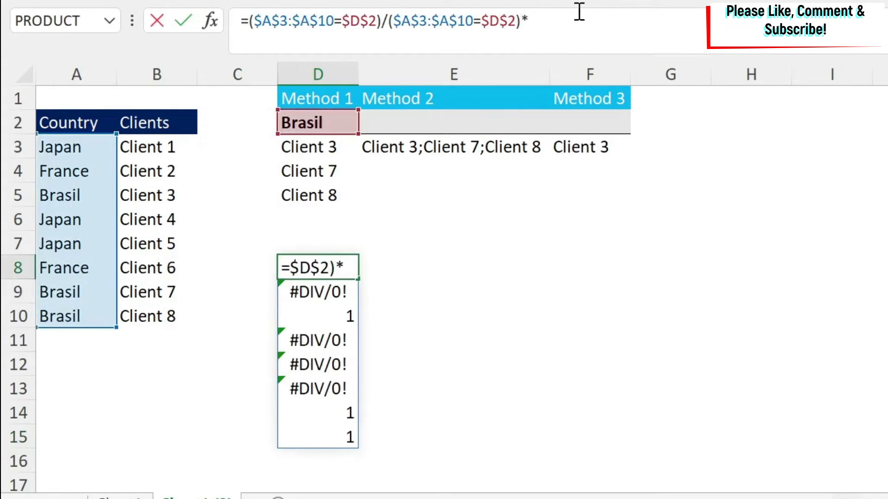
{"action": "type", "text": "row"}
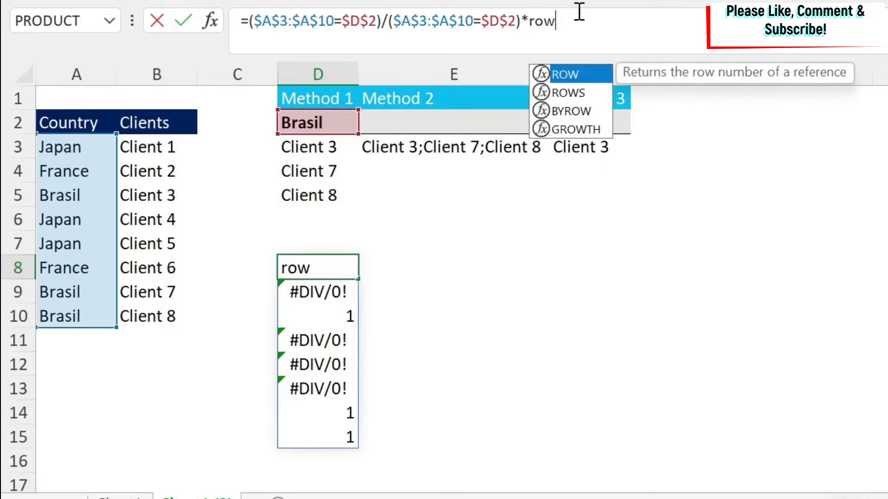
{"action": "type", "text": "("}
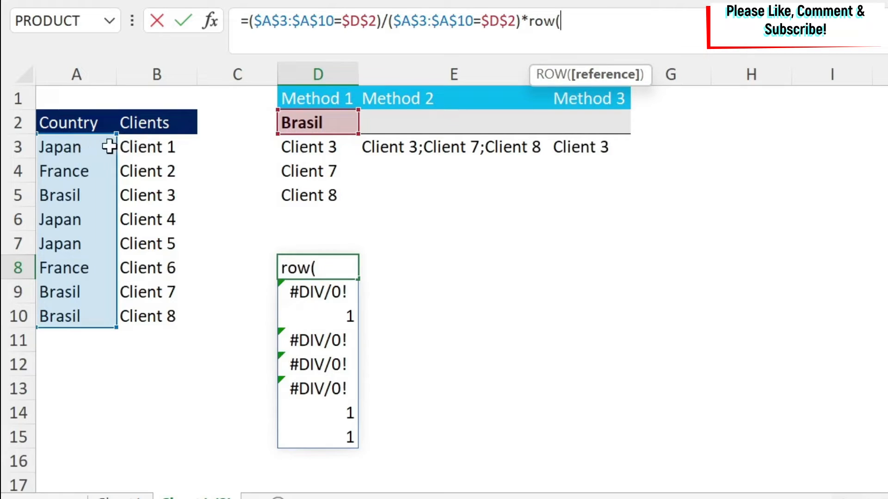
{"action": "left_click_drag", "start_coordinate": [123, 145], "coordinate": [142, 324]}
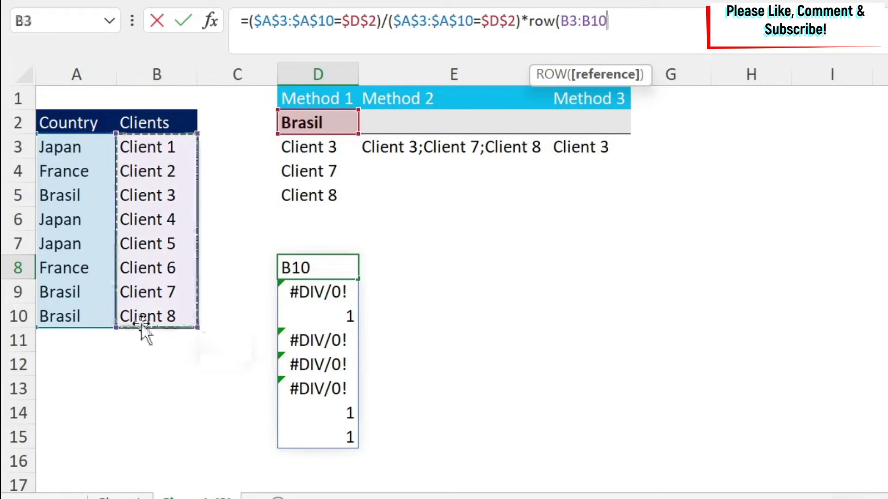
{"action": "key", "text": "F4"}
{"action": "type", "text": ")"}
{"action": "key", "text": "Return"}
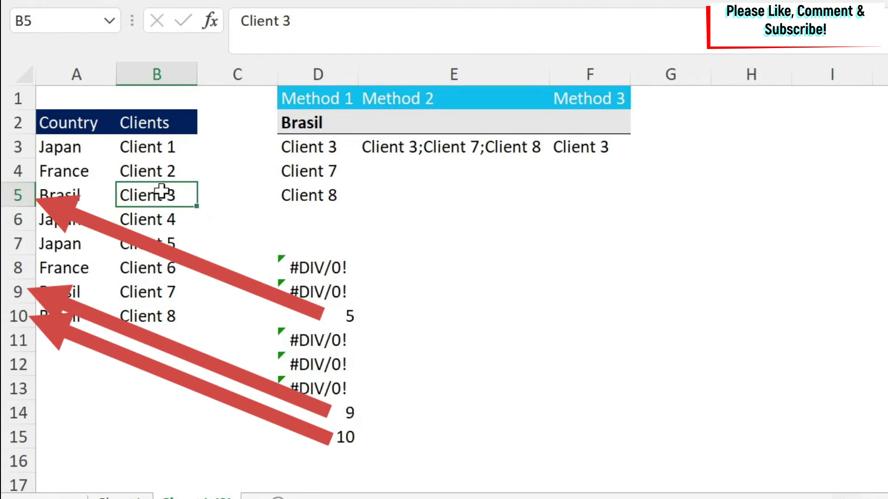
Step: Subtract 2 from the ROW part of the D8 formula, as (ROW($B$3:$B$10)-2), to get positions within the client list
{"action": "left_click", "coordinate": [161, 147]}
{"action": "left_click_drag", "start_coordinate": [160, 147], "coordinate": [180, 195]}
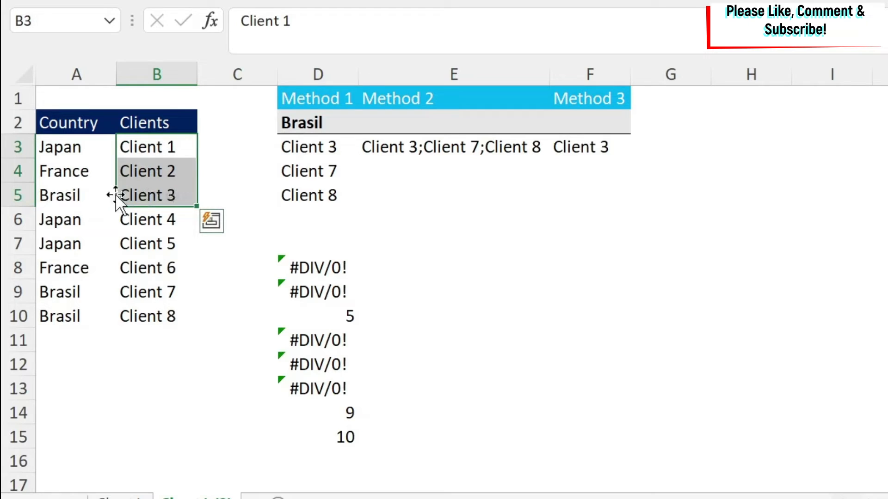
{"action": "left_click", "coordinate": [318, 266]}
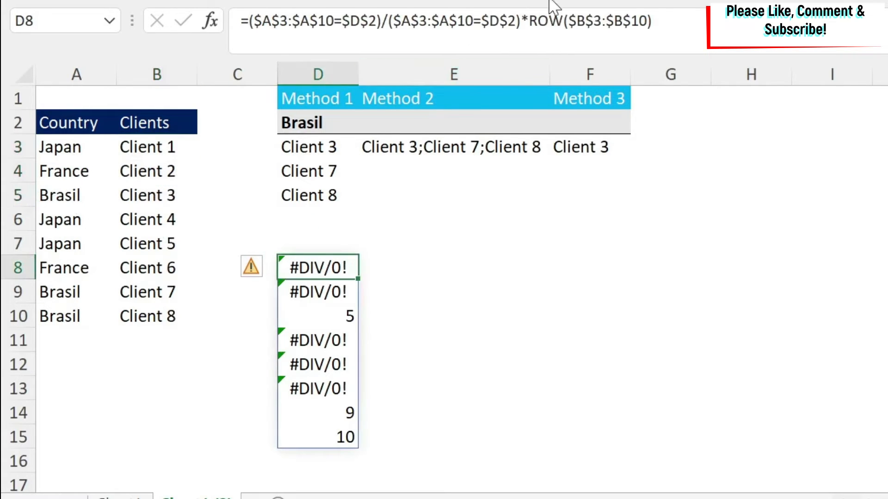
{"action": "left_click", "coordinate": [534, 21]}
{"action": "type", "text": "("}
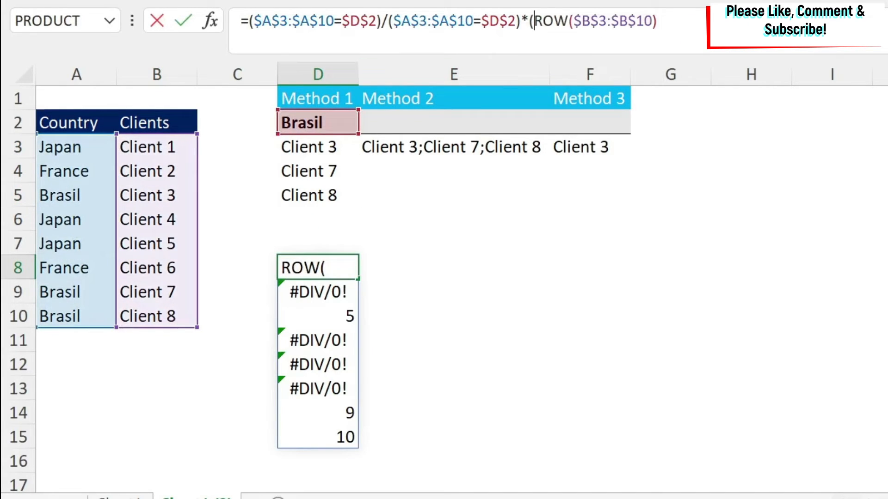
{"action": "left_click", "coordinate": [657, 20]}
{"action": "type", "text": "-2)"}
{"action": "key", "text": "Return"}
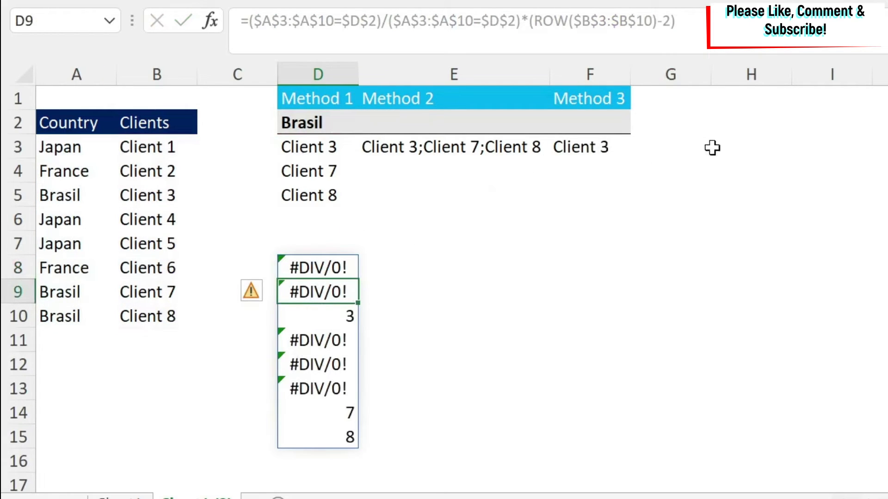
Step: Copy the whole helper expression from D8 without its equals sign, leaving the formula in the cell as it is
{"action": "left_click", "coordinate": [686, 145]}
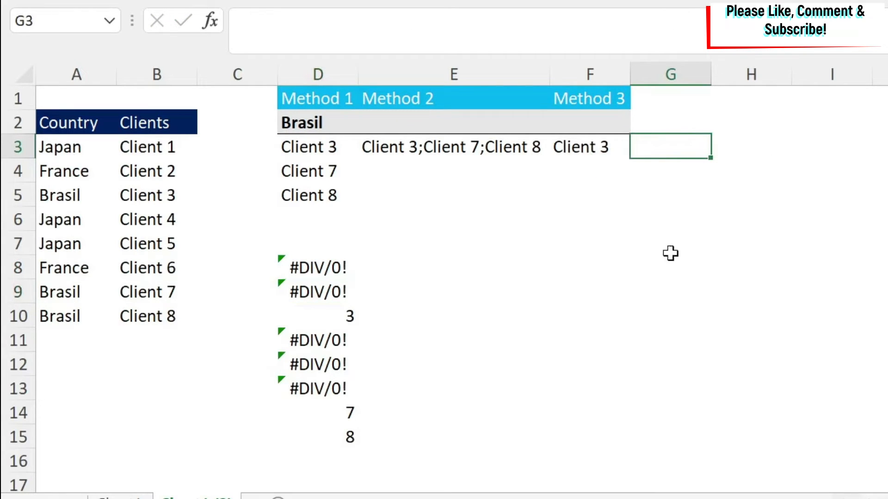
{"action": "left_click", "coordinate": [330, 267]}
{"action": "left_click_drag", "start_coordinate": [678, 16], "coordinate": [243, 17]}
{"action": "key", "text": "ctrl+c"}
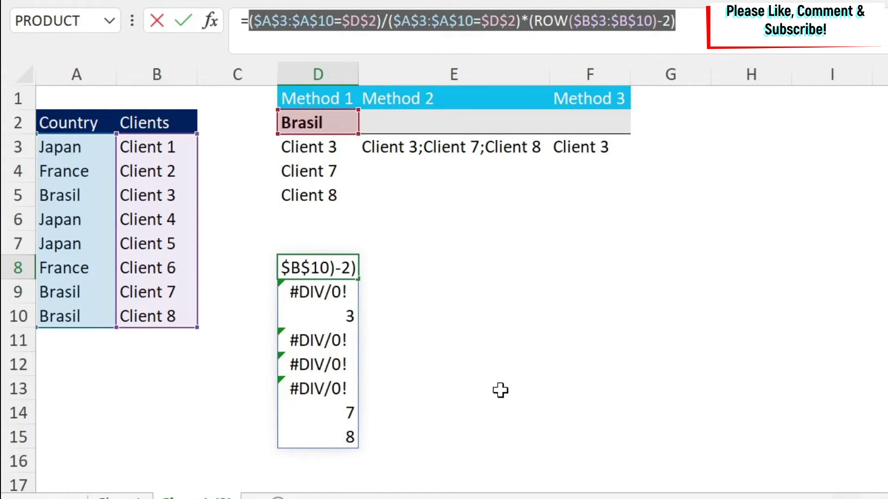
{"action": "key", "text": "Escape"}
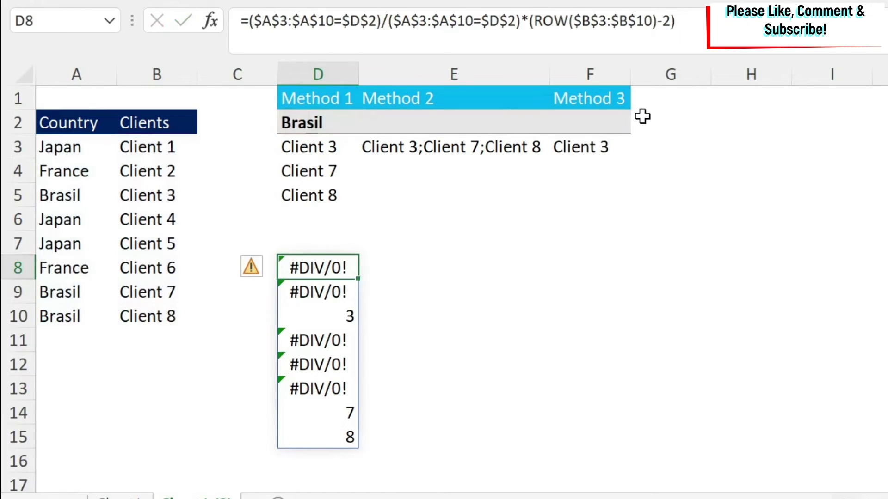
Step: Begin an AGGREGATE formula in G3 with 15 - SMALL as its function number
{"action": "left_click", "coordinate": [670, 153]}
{"action": "type", "text": "=ag"}
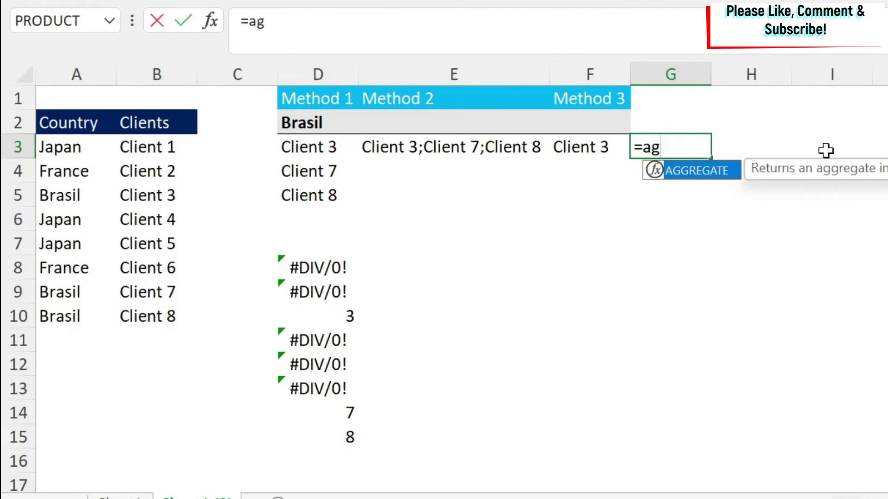
{"action": "key", "text": "Tab"}
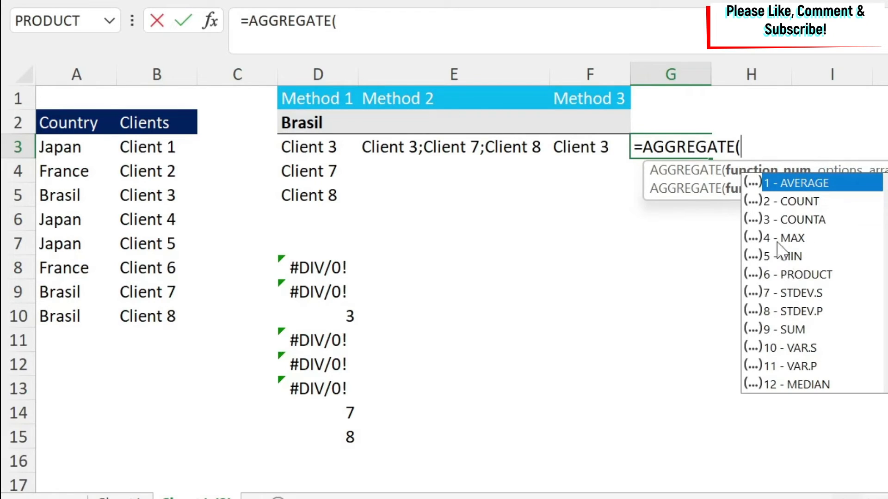
{"action": "scroll", "coordinate": [812, 282], "scroll_direction": "down", "scroll_amount": 1}
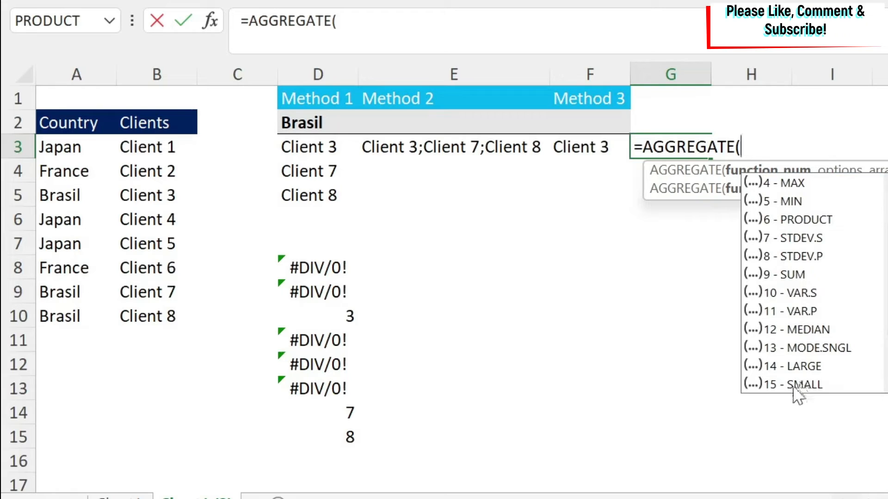
{"action": "left_click", "coordinate": [813, 388]}
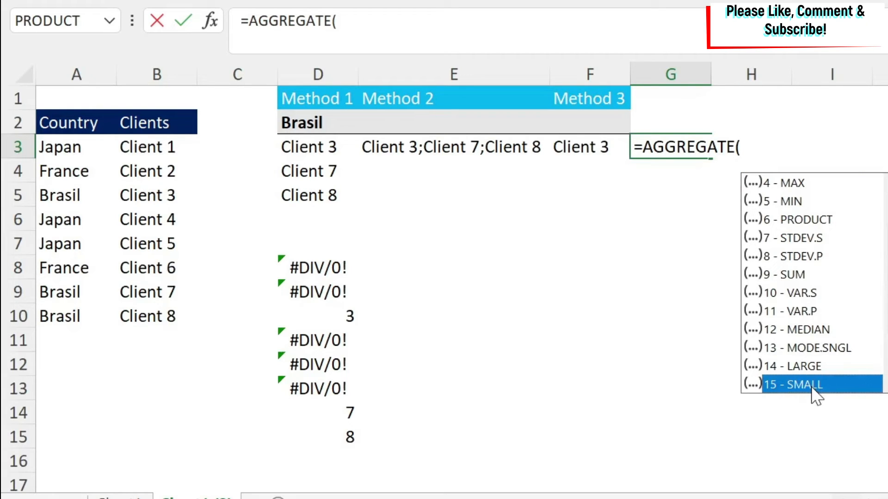
{"action": "double_click", "coordinate": [811, 388]}
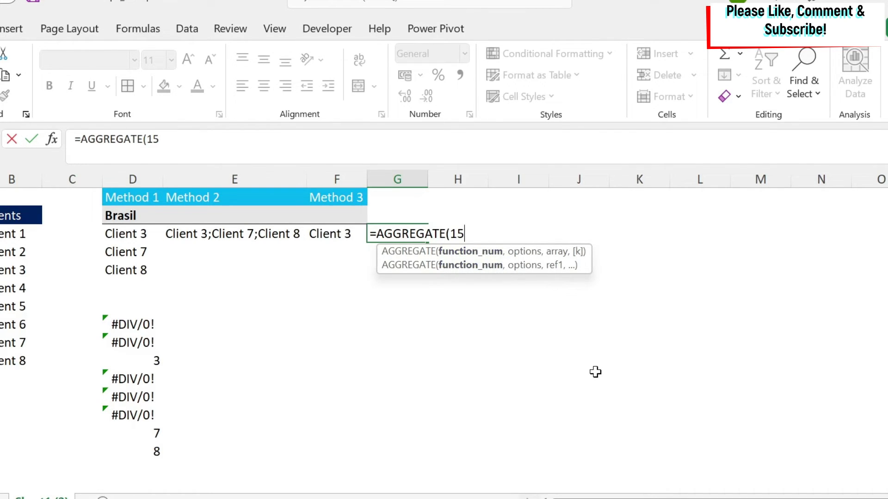
Step: Set the AGGREGATE options argument to 3, ignoring hidden rows, error values, and nested SUBTOTAL and AGGREGATE functions
{"action": "type", "text": ","}
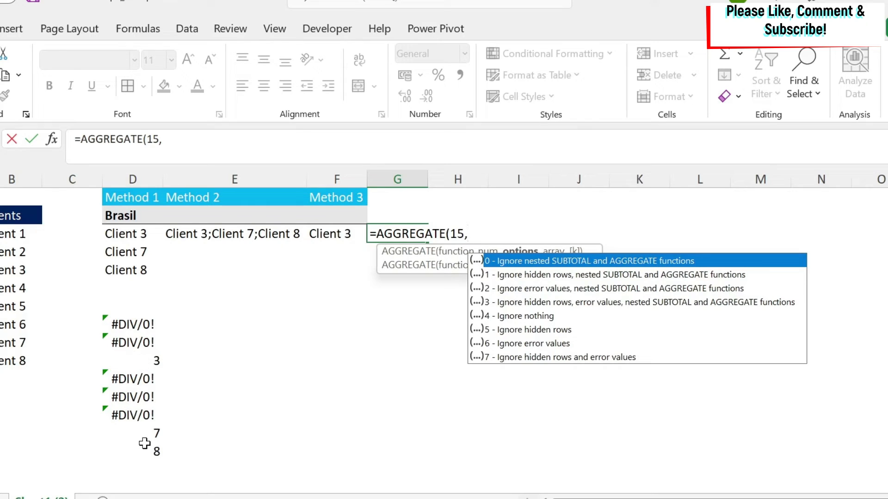
{"action": "left_click", "coordinate": [519, 303]}
{"action": "double_click", "coordinate": [518, 304]}
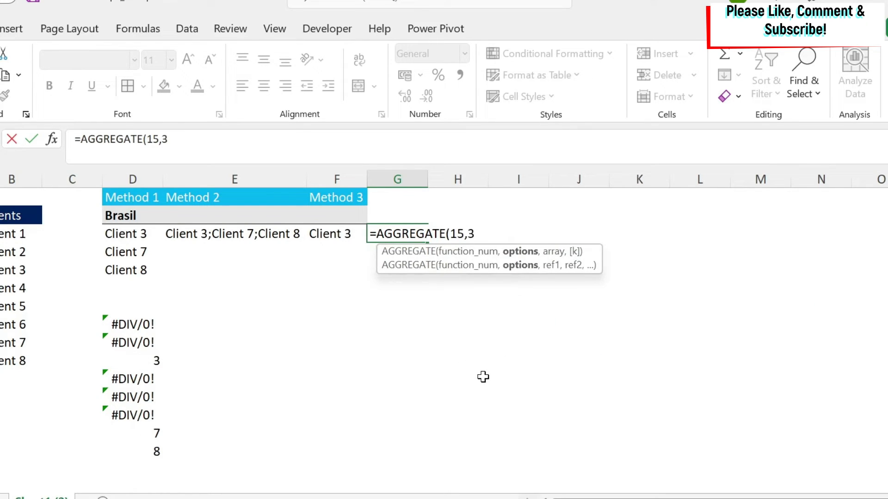
{"action": "type", "text": ","}
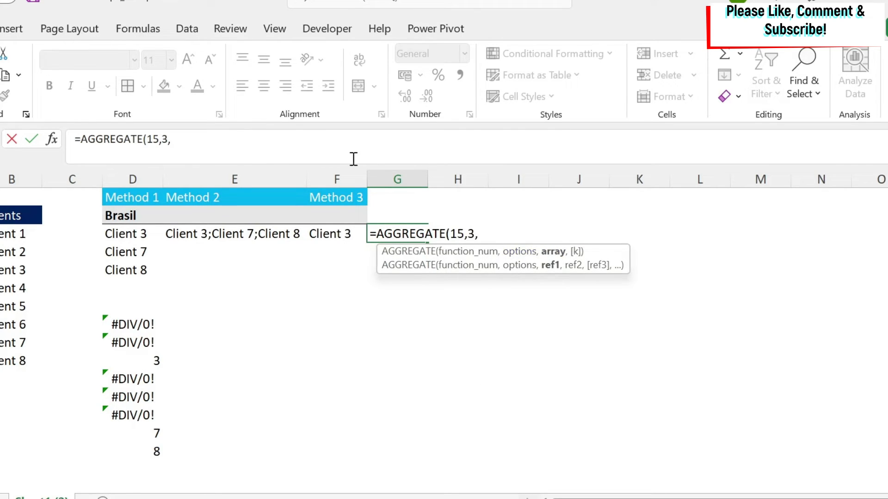
Step: Paste the copied helper expression as the AGGREGATE array, set k to 1, and enter the completed formula in G3
{"action": "left_click", "coordinate": [201, 141]}
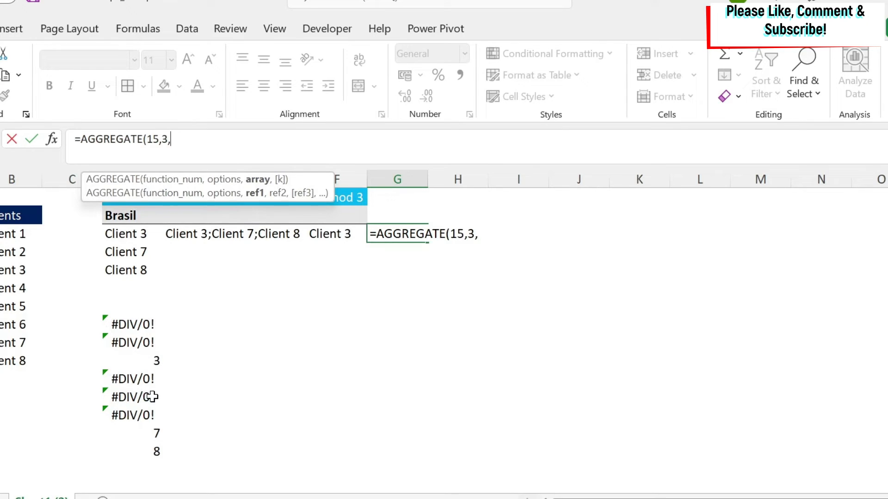
{"action": "key", "text": "ctrl+v"}
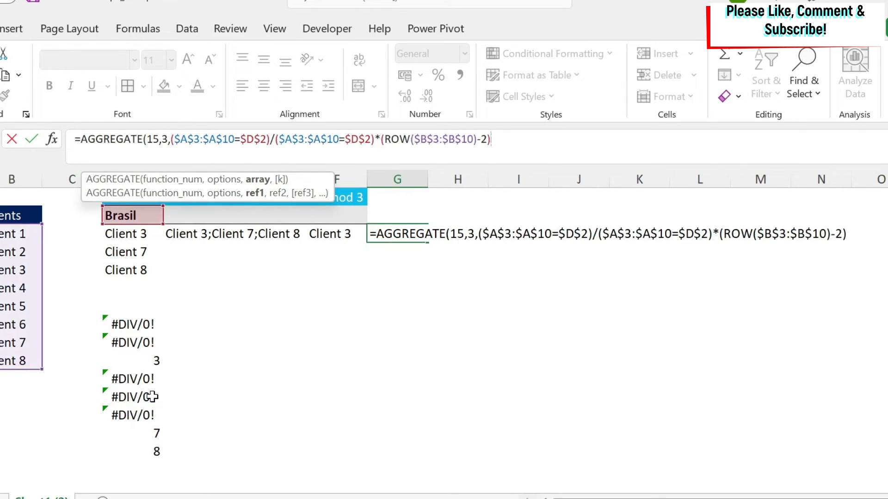
{"action": "type", "text": ","}
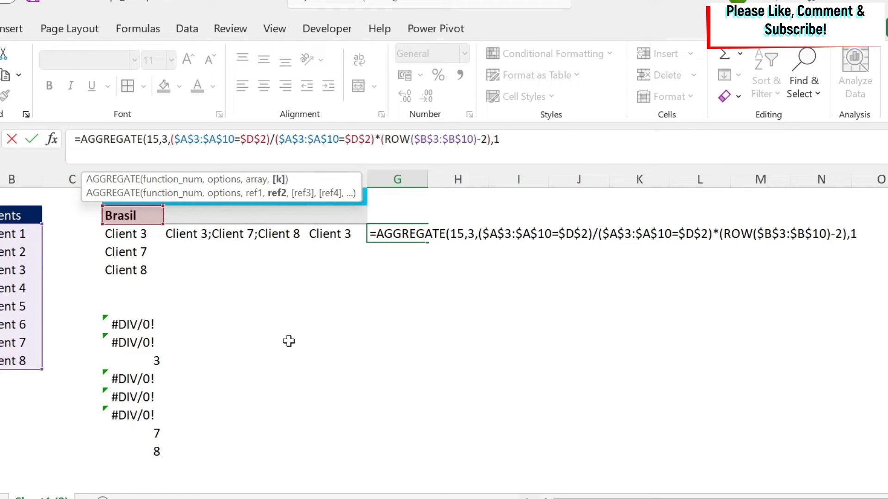
{"action": "type", "text": "1)"}
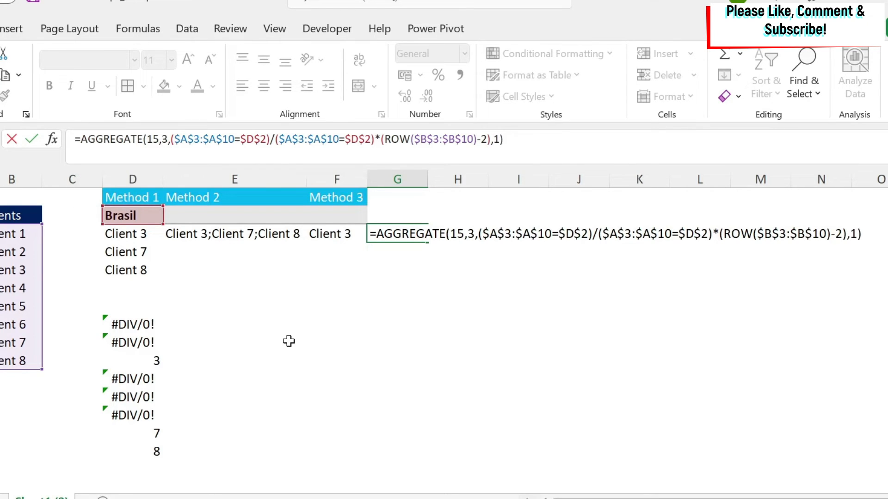
{"action": "key", "text": "Return"}
{"action": "key", "text": "Up"}
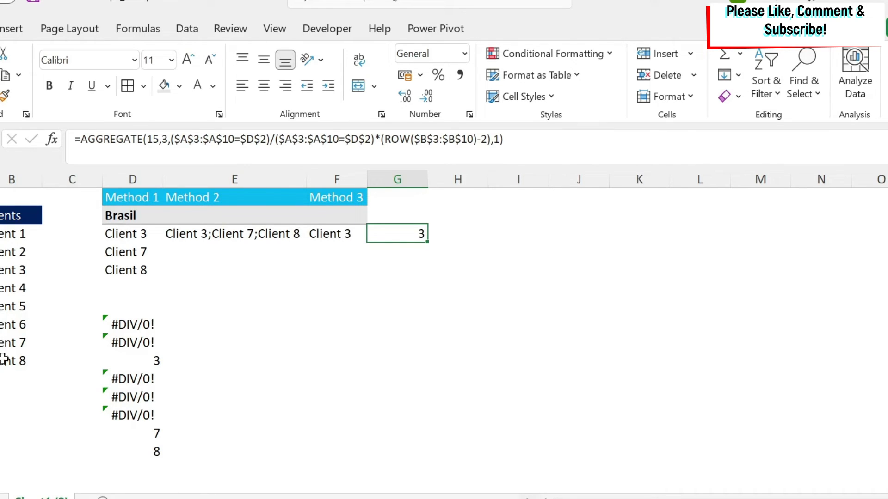
Step: Replace the k argument of the AGGREGATE formula in G3 with ROWS(A3:A3)
{"action": "left_click", "coordinate": [500, 139]}
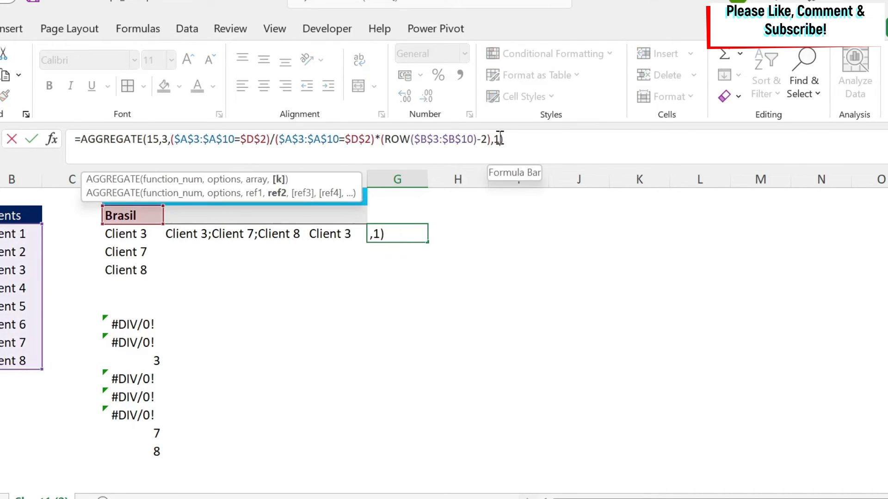
{"action": "left_click_drag", "start_coordinate": [499, 138], "coordinate": [492, 138]}
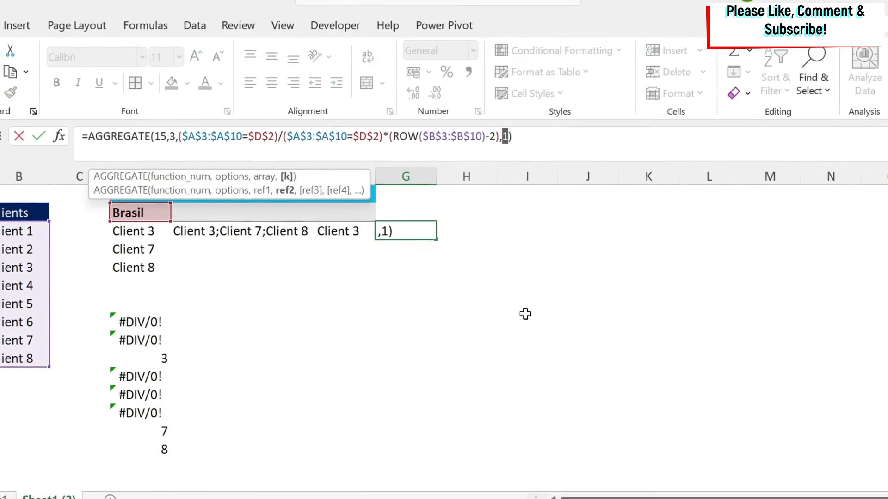
{"action": "type", "text": "row"}
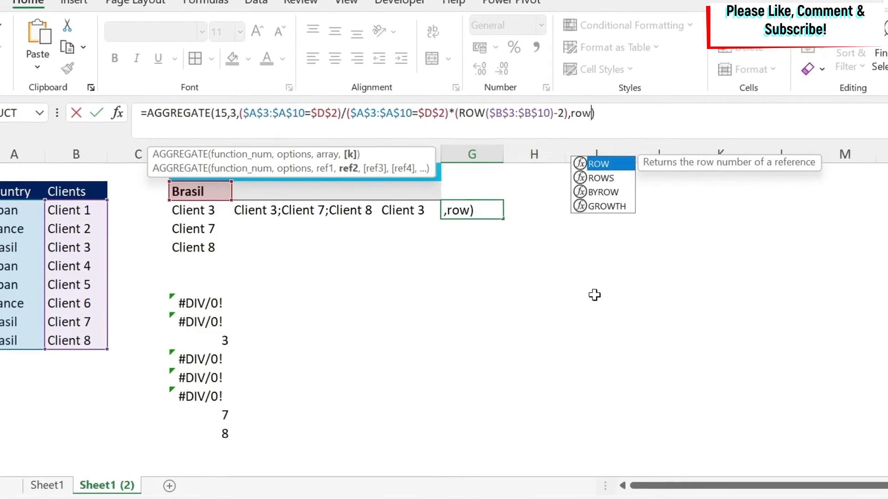
{"action": "type", "text": "s("}
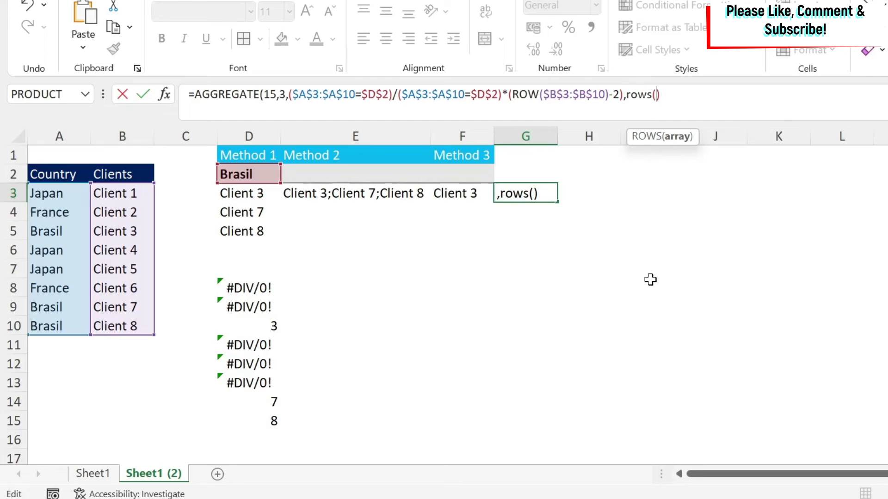
{"action": "left_click", "coordinate": [49, 191]}
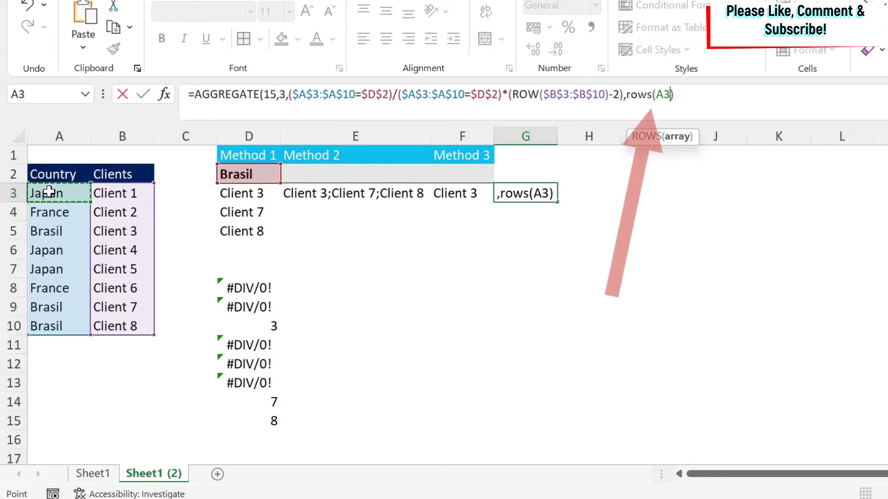
{"action": "key", "text": "F8"}
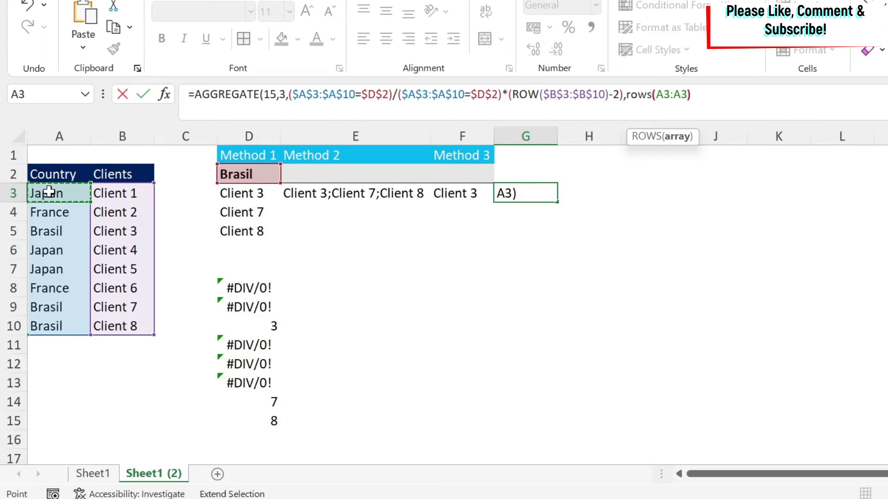
{"action": "type", "text": ")"}
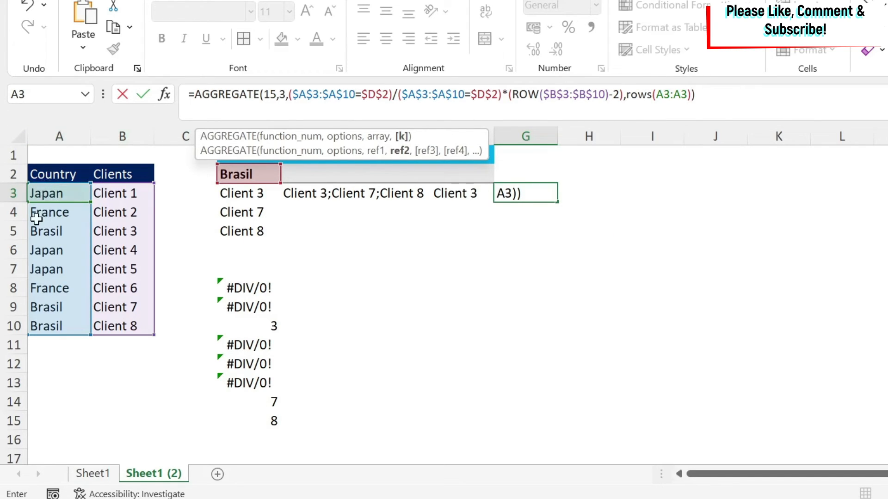
Step: Anchor the ROWS range in the G3 formula as an expanding reference, $A$3:$A3
{"action": "left_click", "coordinate": [663, 94]}
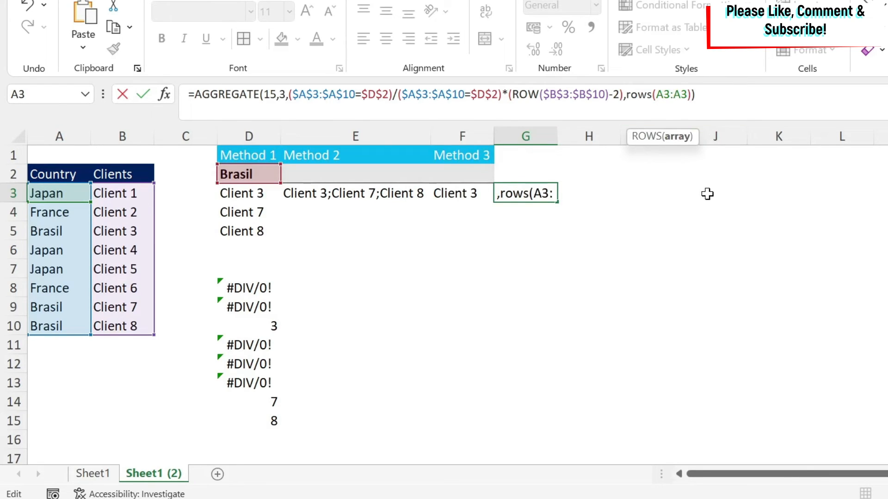
{"action": "key", "text": "F4"}
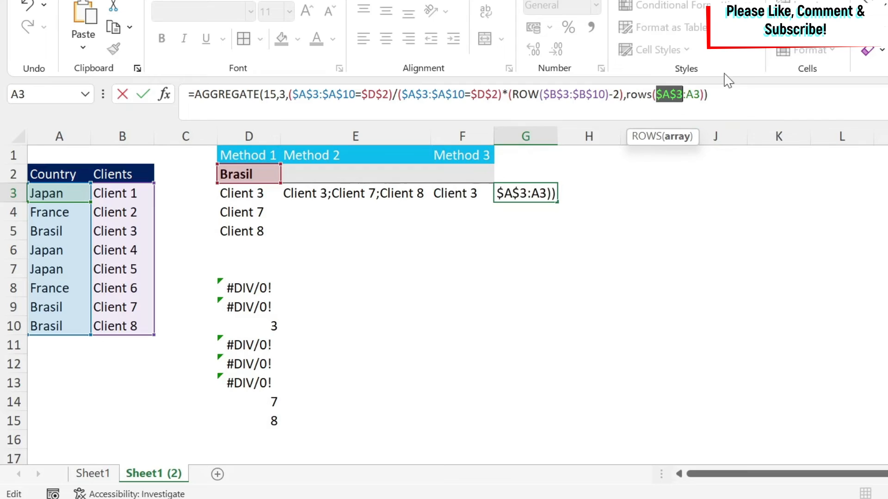
{"action": "left_click", "coordinate": [688, 94]}
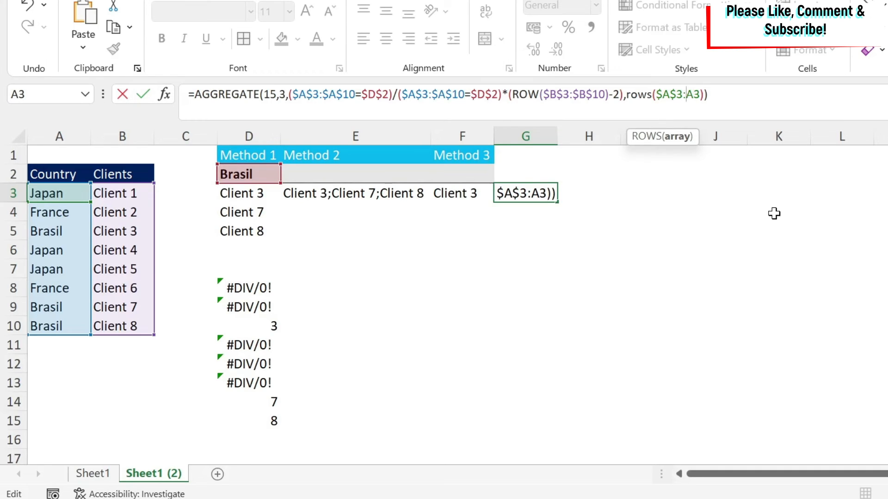
{"action": "type", "text": "$"}
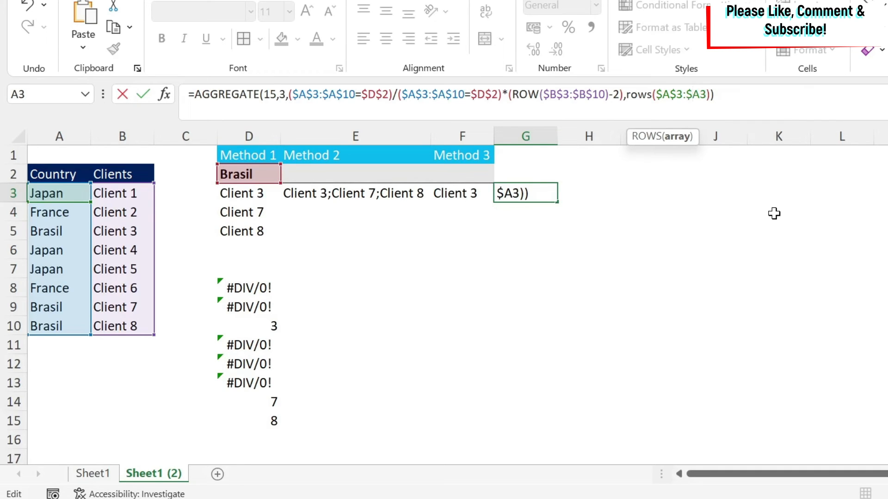
Step: Enter the AGGREGATE formula in G3 and fill it down through G6
{"action": "key", "text": "Return"}
{"action": "key", "text": "Up"}
{"action": "left_click_drag", "start_coordinate": [558, 202], "coordinate": [559, 258]}
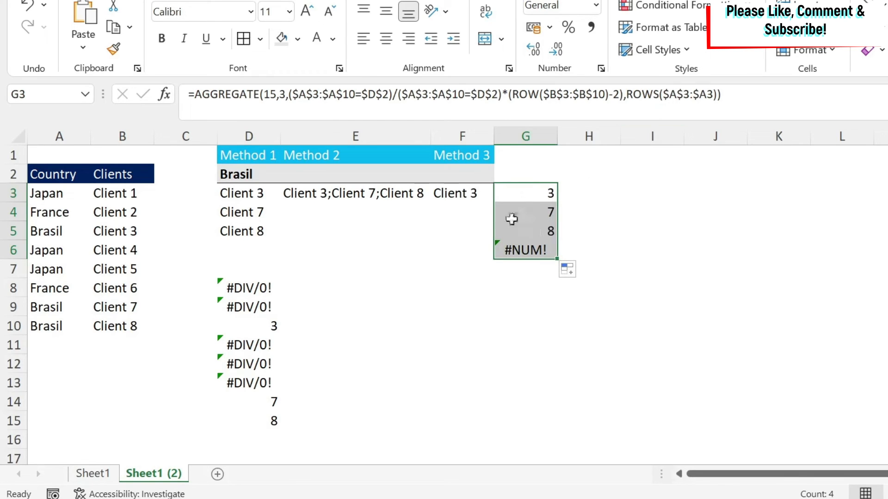
Step: Copy the whole AGGREGATE expression from G3 without its equals sign, leaving the formula in the cell as it is
{"action": "left_click", "coordinate": [461, 193]}
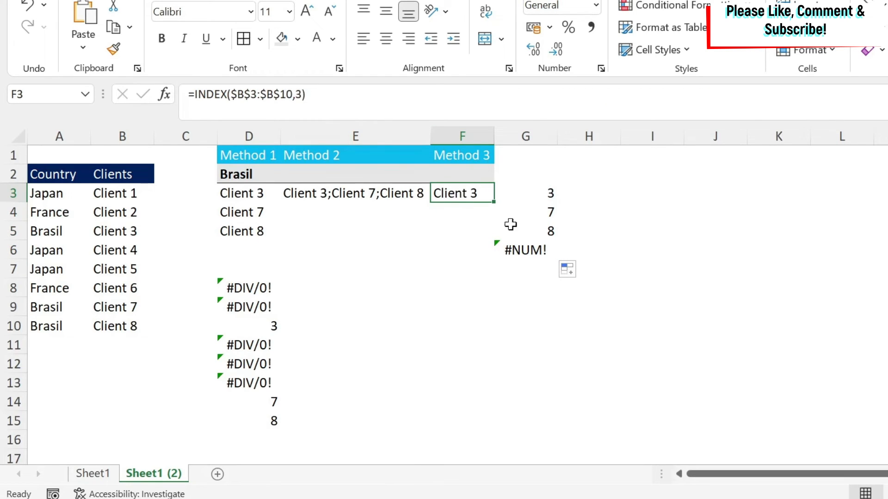
{"action": "left_click", "coordinate": [521, 194]}
{"action": "left_click_drag", "start_coordinate": [721, 94], "coordinate": [194, 79]}
{"action": "key", "text": "ctrl+c"}
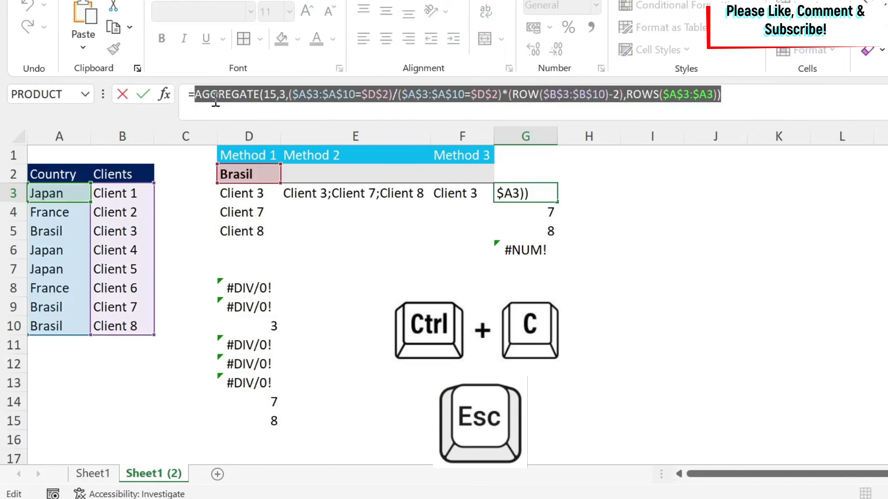
{"action": "key", "text": "Escape"}
Step: Replace the row number in F3's INDEX formula with the copied AGGREGATE expression and fill the formula down through F5
{"action": "left_click", "coordinate": [458, 193]}
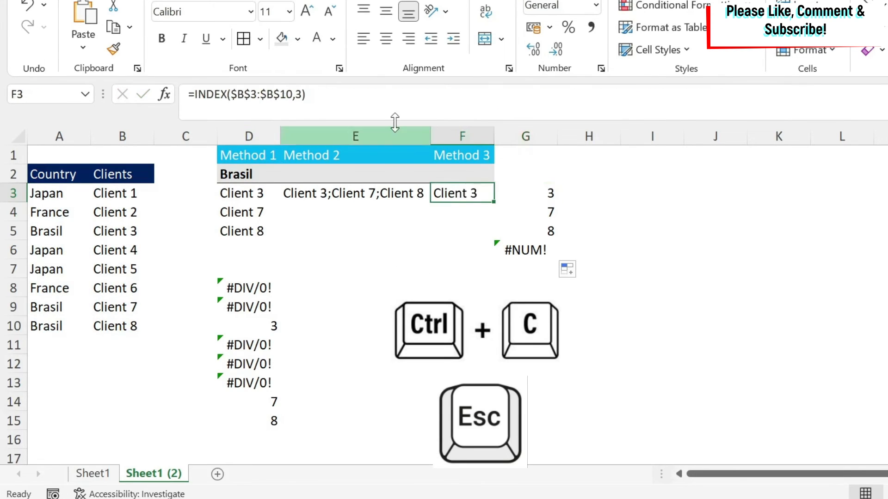
{"action": "double_click", "coordinate": [298, 95]}
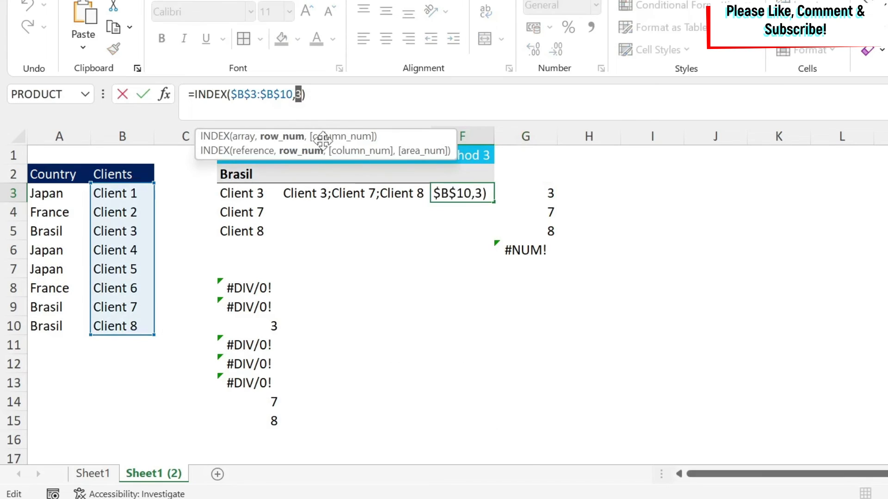
{"action": "key", "text": "ctrl+v"}
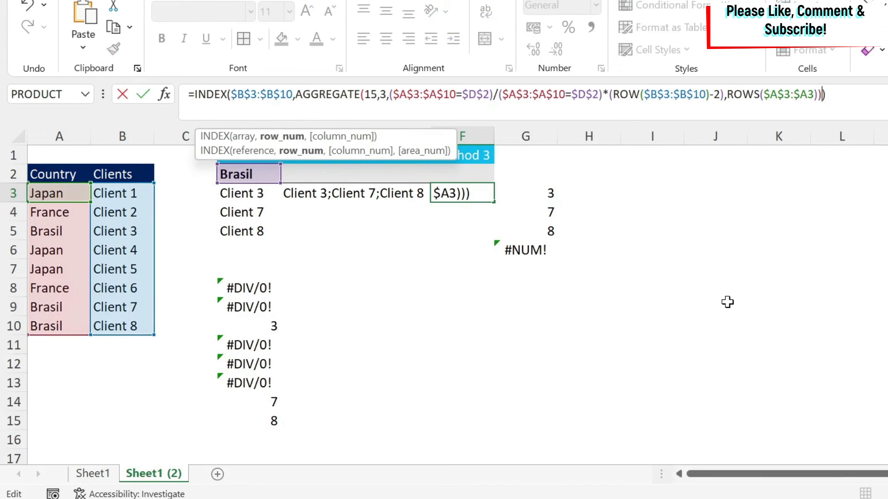
{"action": "key", "text": "ctrl+shift+Return"}
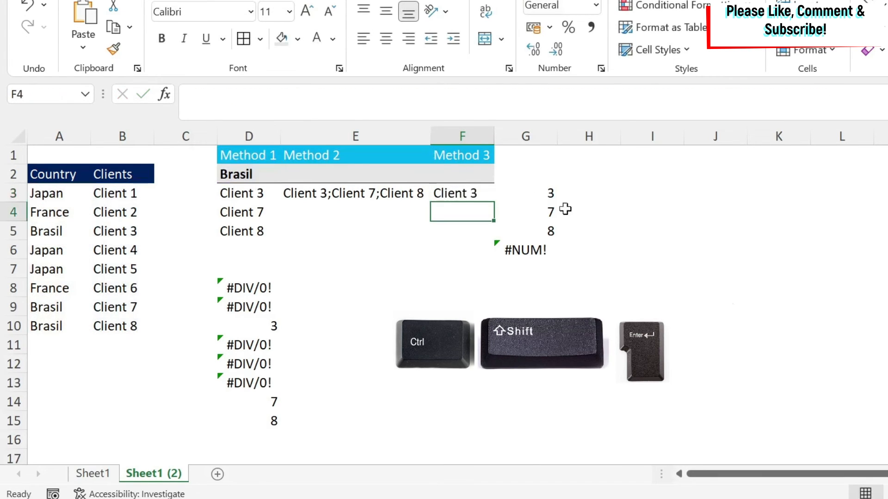
{"action": "left_click", "coordinate": [483, 193]}
{"action": "left_click_drag", "start_coordinate": [498, 202], "coordinate": [493, 243]}
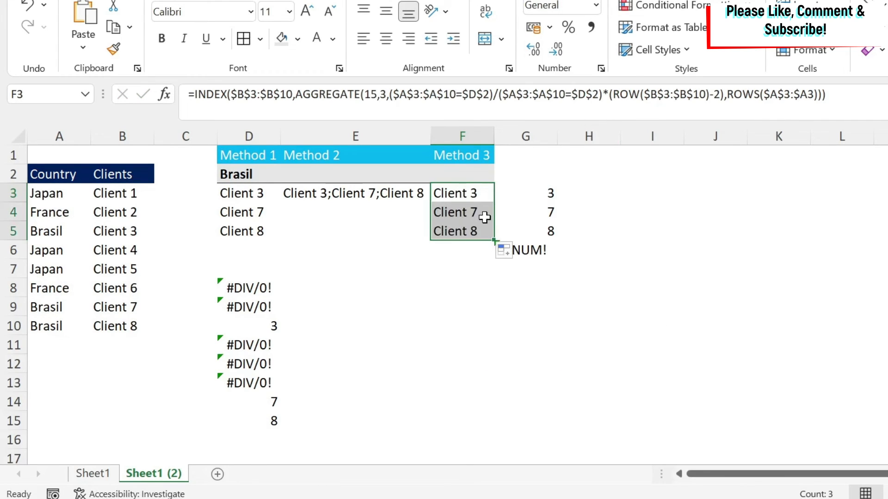
Step: Re-enter the INDEX and AGGREGATE formula in F3 as an array formula and fill it down through F8
{"action": "left_click", "coordinate": [480, 192]}
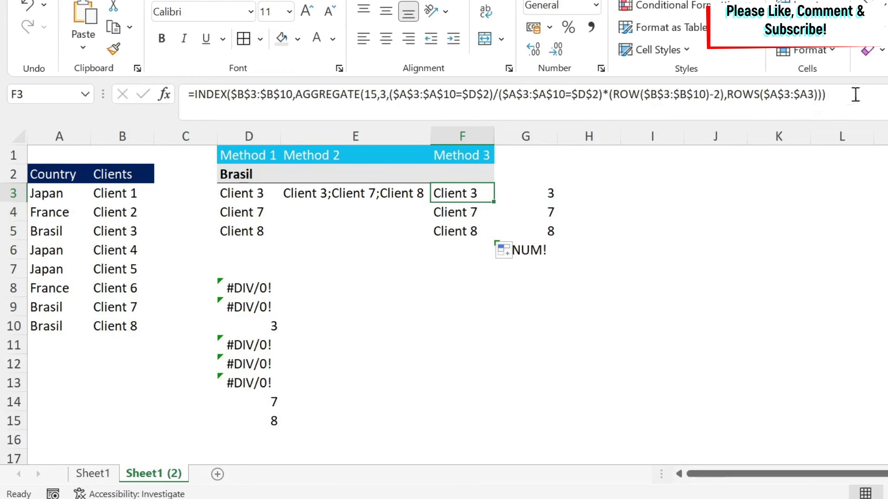
{"action": "left_click_drag", "start_coordinate": [855, 91], "coordinate": [182, 97]}
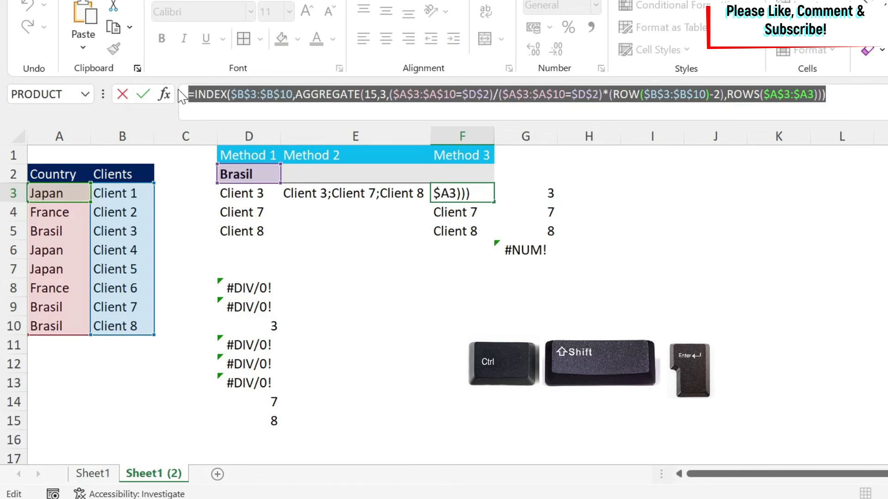
{"action": "key", "text": "ctrl+shift+Return"}
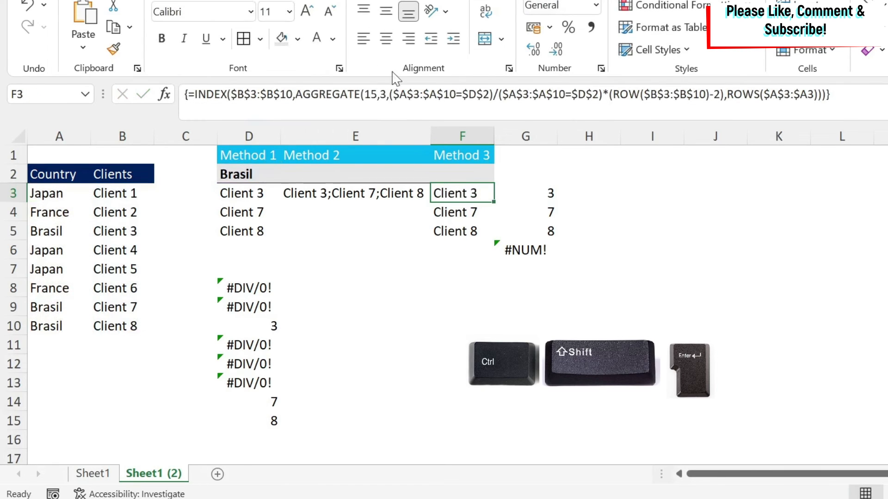
{"action": "left_click_drag", "start_coordinate": [493, 202], "coordinate": [484, 296]}
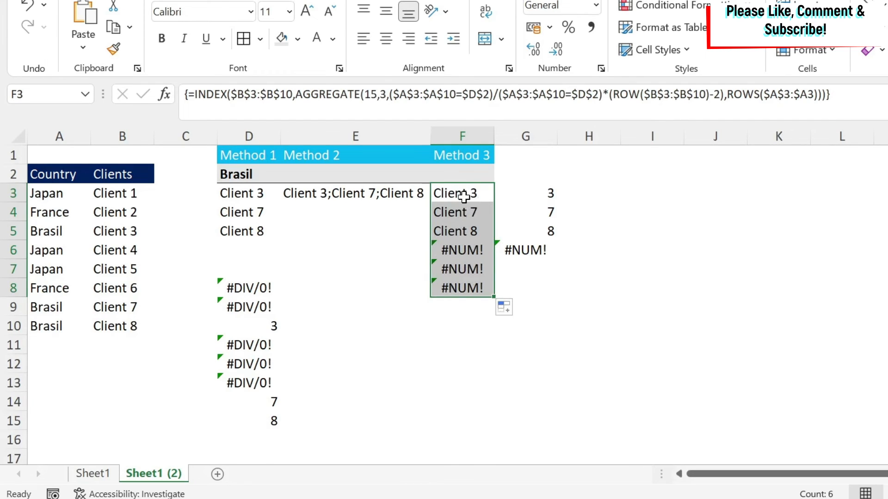
Step: Clear the helper AGGREGATE formulas from G3:G8
{"action": "left_click_drag", "start_coordinate": [540, 191], "coordinate": [538, 296]}
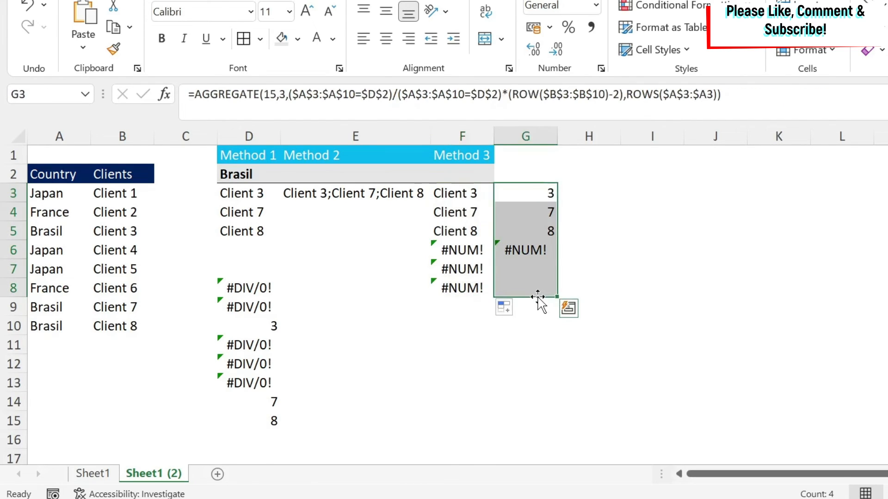
{"action": "key", "text": "Delete"}
{"action": "left_click", "coordinate": [587, 193]}
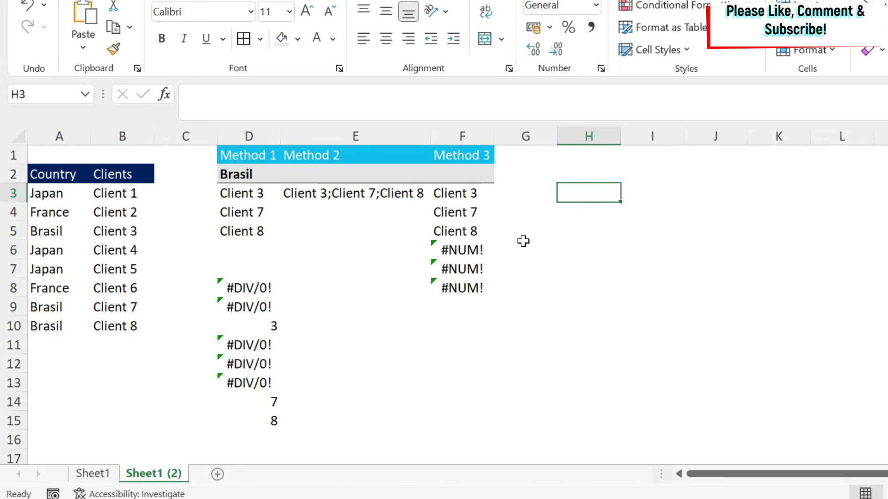
Step: Count the rows matching the selected country by entering =COUNTIF(A3:A10,D2) in F2
{"action": "key", "text": "Left"}
{"action": "key", "text": "Left"}
{"action": "key", "text": "Down"}
{"action": "key", "text": "Up"}
{"action": "key", "text": "Up"}
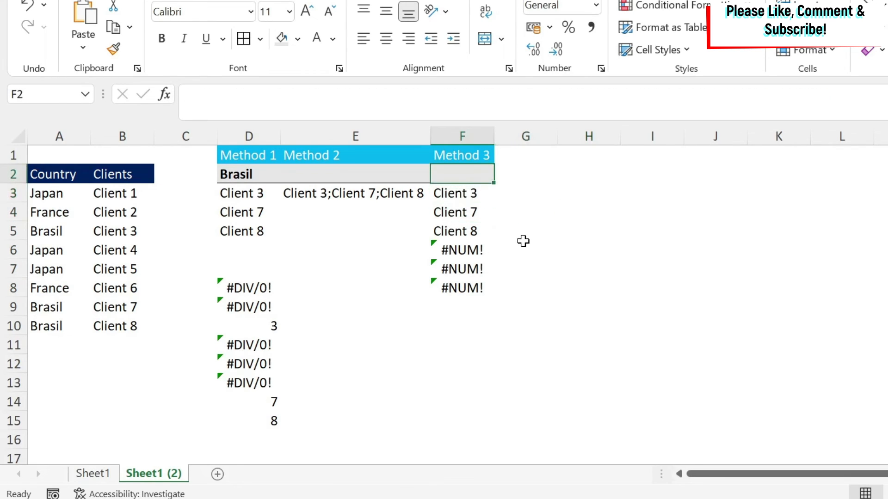
{"action": "type", "text": "=countif("}
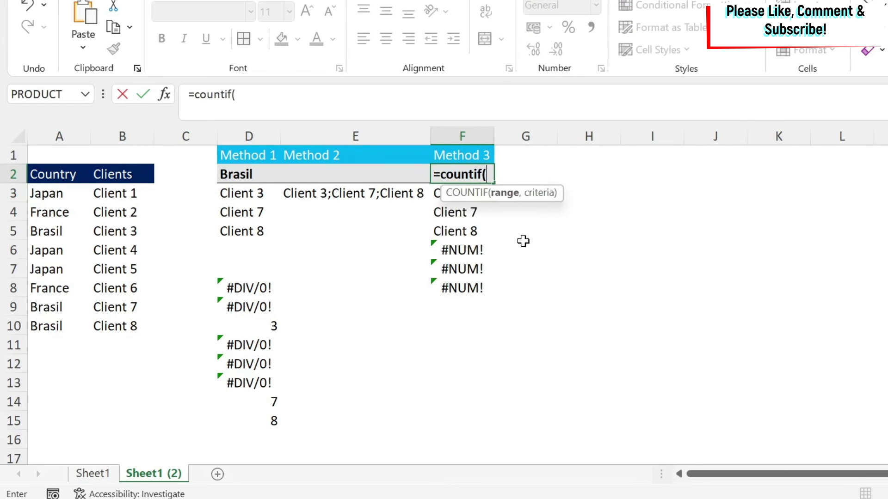
{"action": "left_click_drag", "start_coordinate": [47, 194], "coordinate": [46, 326]}
{"action": "type", "text": ","}
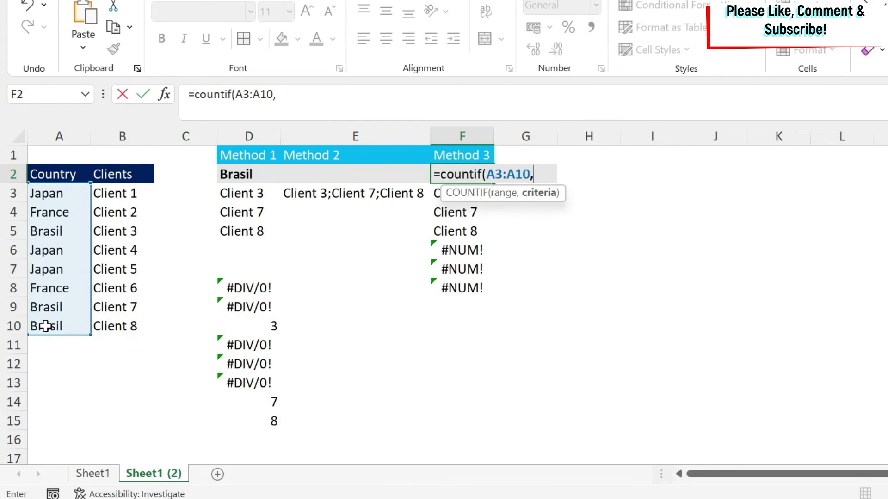
{"action": "left_click", "coordinate": [241, 175]}
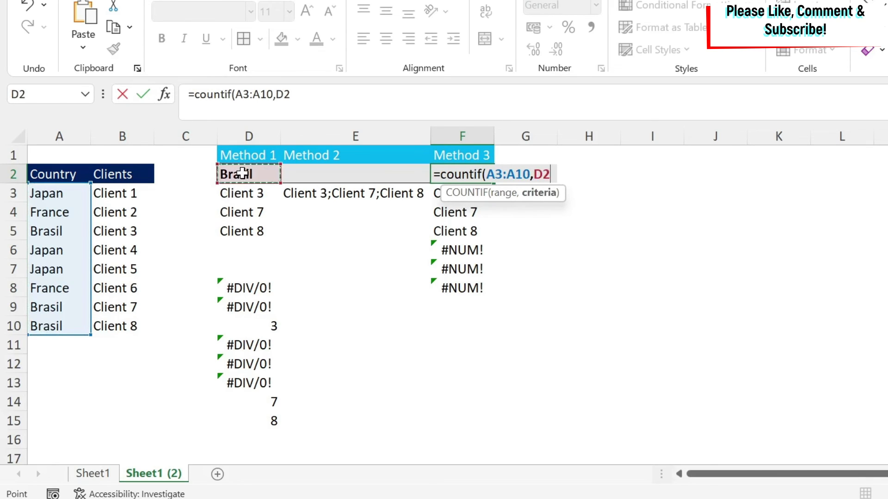
{"action": "type", "text": ")"}
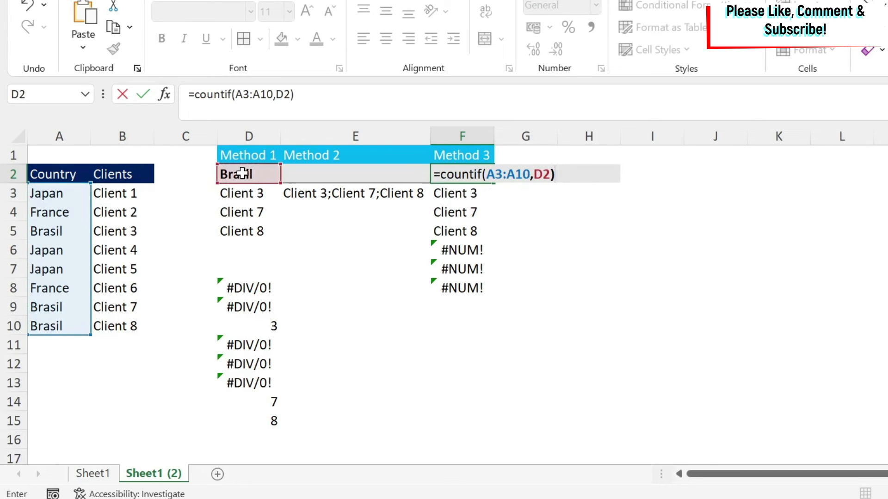
{"action": "key", "text": "Return"}
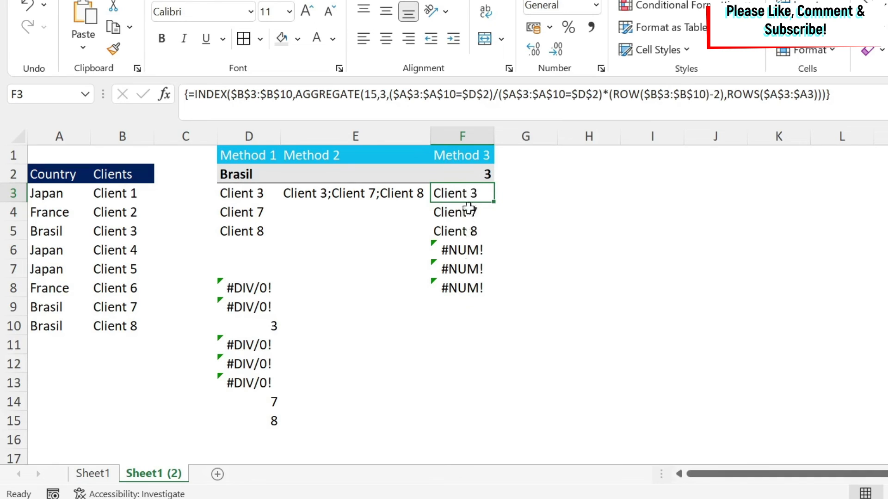
Step: Wrap F3's INDEX formula in an IF function with the logical test ROWS($A$3:$A3)<=$F$2
{"action": "left_click", "coordinate": [195, 95]}
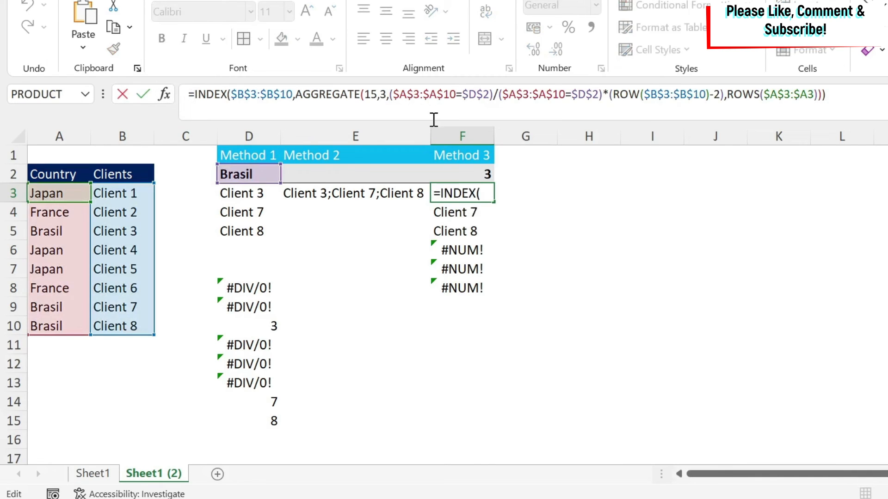
{"action": "type", "text": "if("}
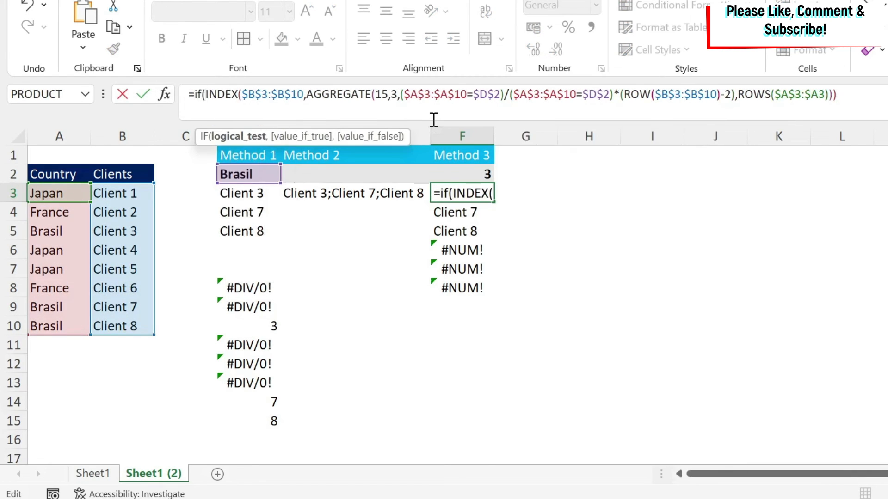
{"action": "left_click_drag", "start_coordinate": [738, 94], "coordinate": [829, 93]}
{"action": "left_click", "coordinate": [206, 95]}
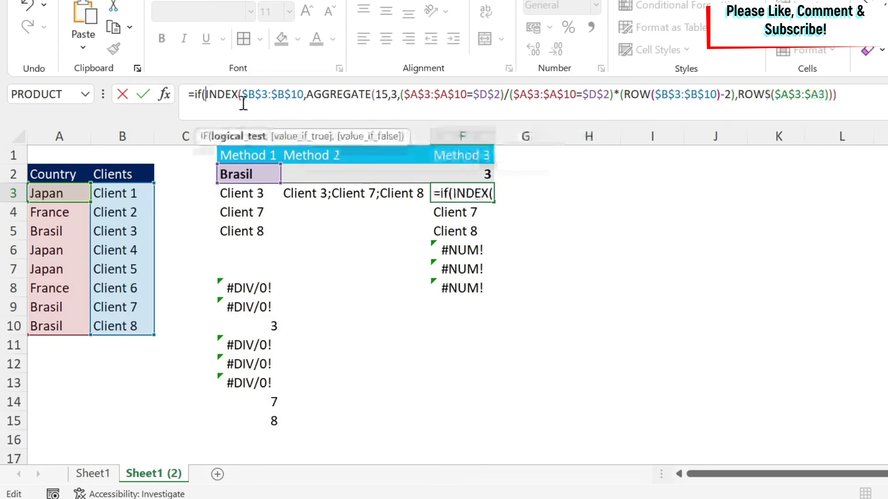
{"action": "type", "text": "ROWS($A$3:$A3)"}
{"action": "type", "text": "<"}
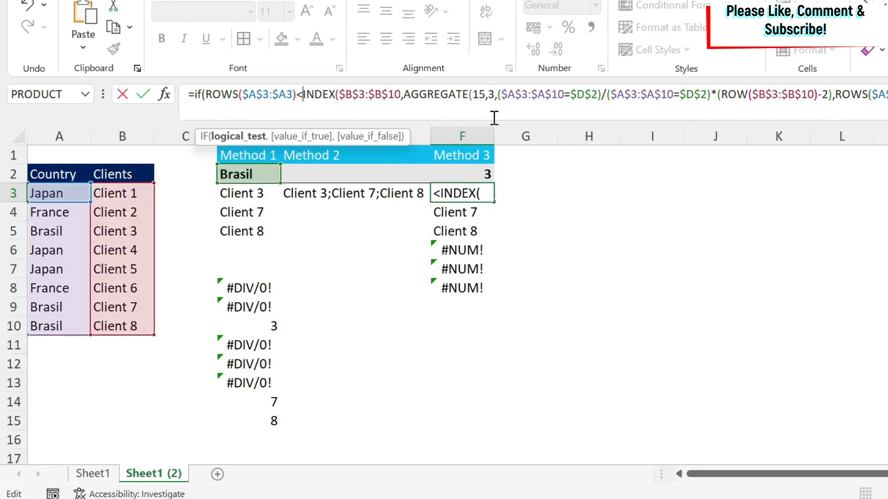
{"action": "type", "text": "="}
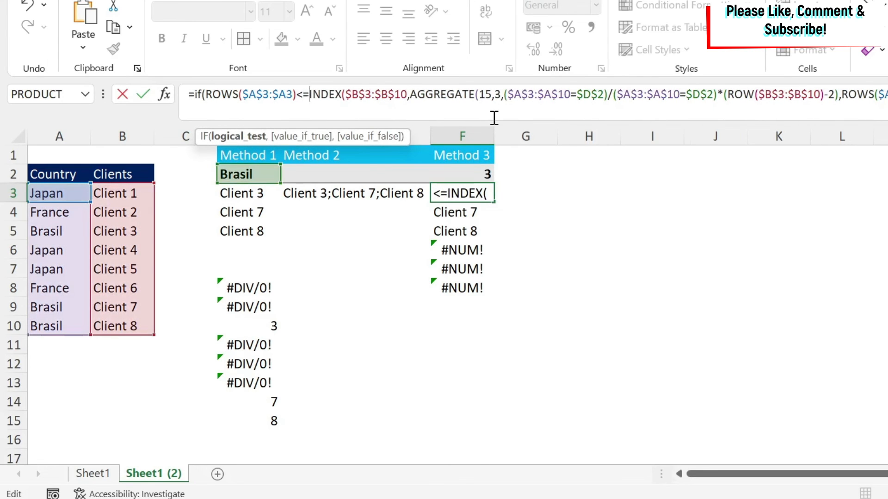
{"action": "left_click", "coordinate": [479, 169]}
{"action": "key", "text": "F4"}
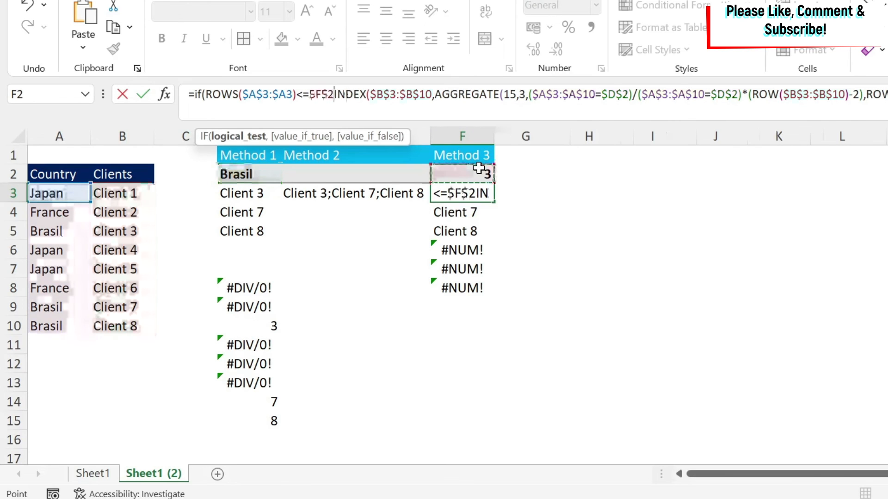
{"action": "type", "text": ","}
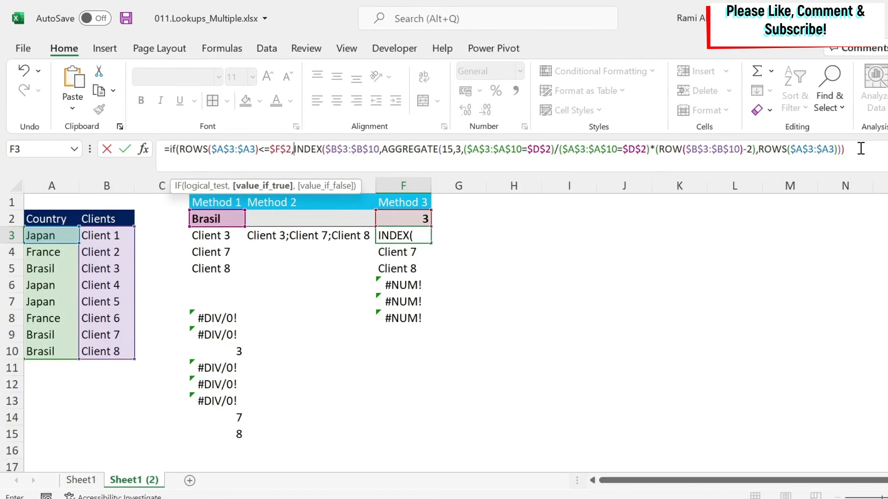
Step: Complete F3's IF formula with "" as the value if false and fill it down through F8
{"action": "left_click", "coordinate": [861, 148]}
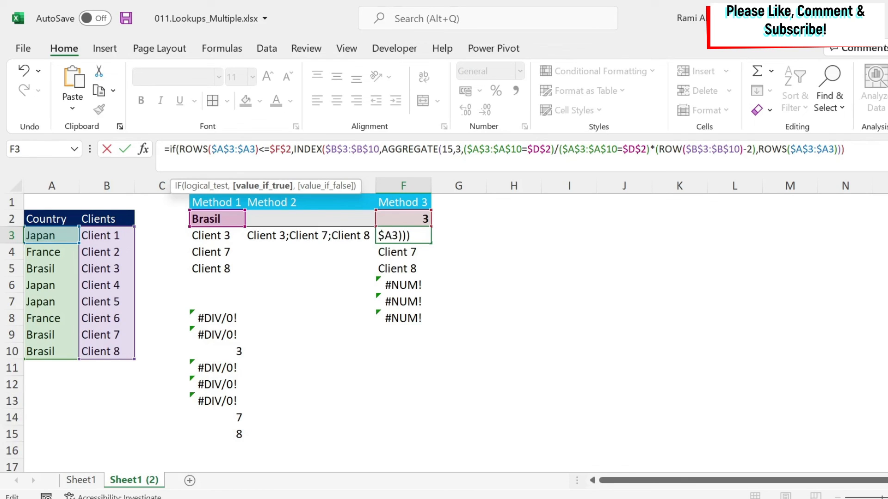
{"action": "type", "text": ",\"\""}
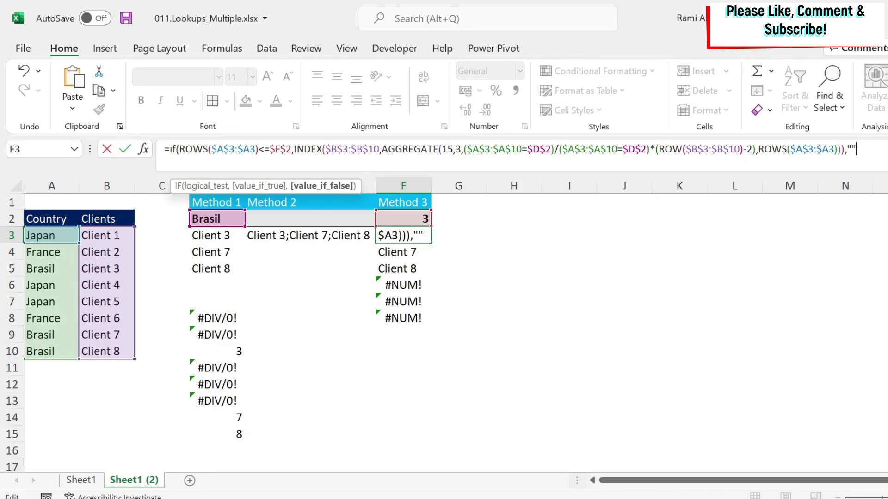
{"action": "type", "text": ")"}
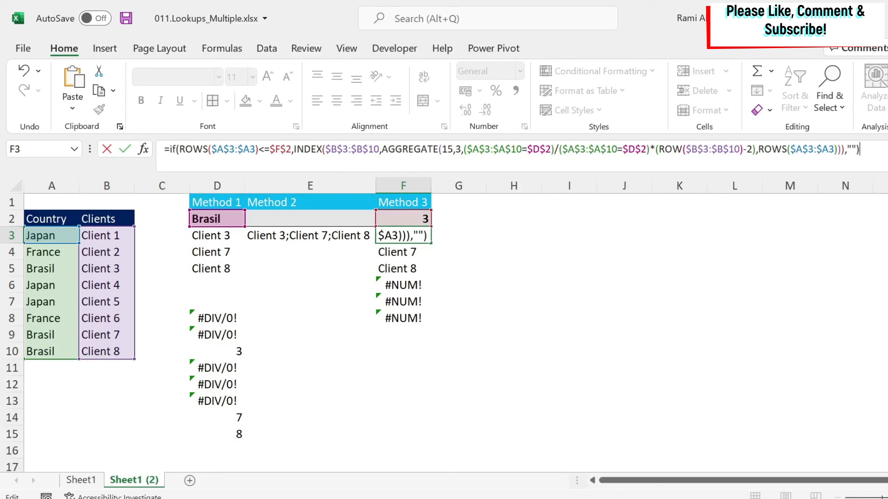
{"action": "key", "text": "Return"}
{"action": "left_click", "coordinate": [406, 234]}
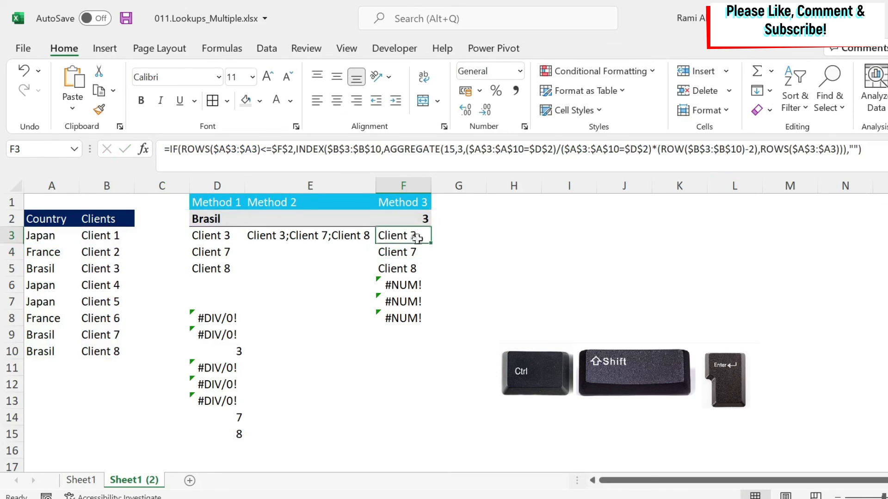
{"action": "left_click_drag", "start_coordinate": [430, 243], "coordinate": [433, 327]}
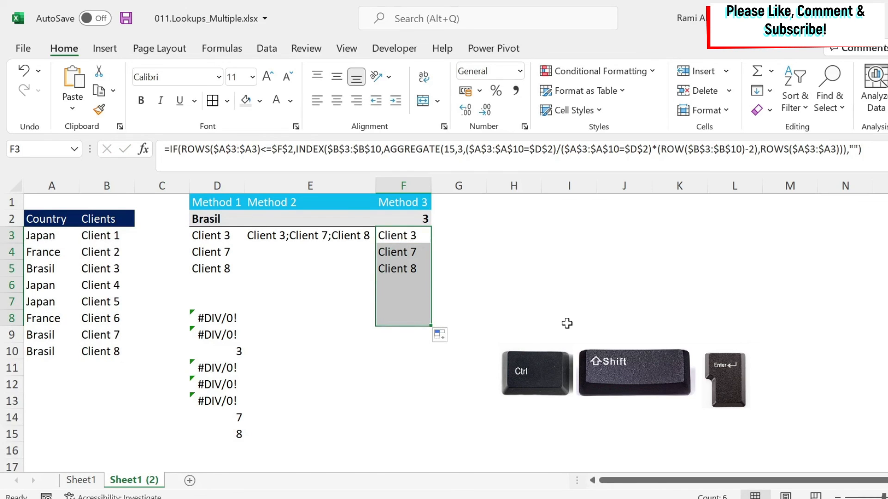
Step: Examine how the ROWS range in the IF test changes across the formulas in F3 through F6
{"action": "left_click", "coordinate": [400, 236]}
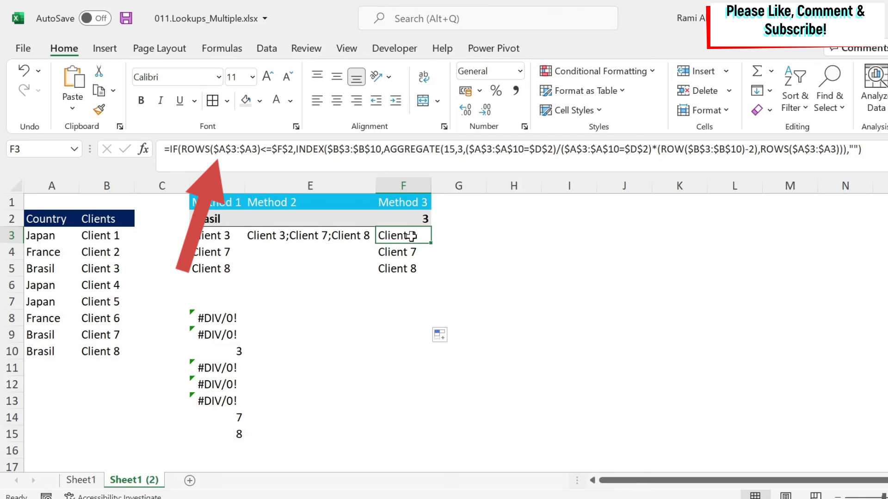
{"action": "left_click", "coordinate": [413, 253]}
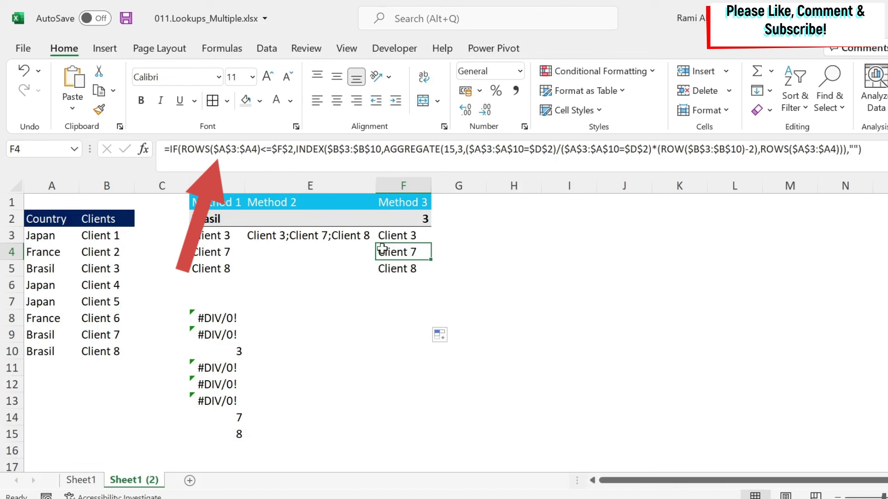
{"action": "left_click", "coordinate": [406, 269]}
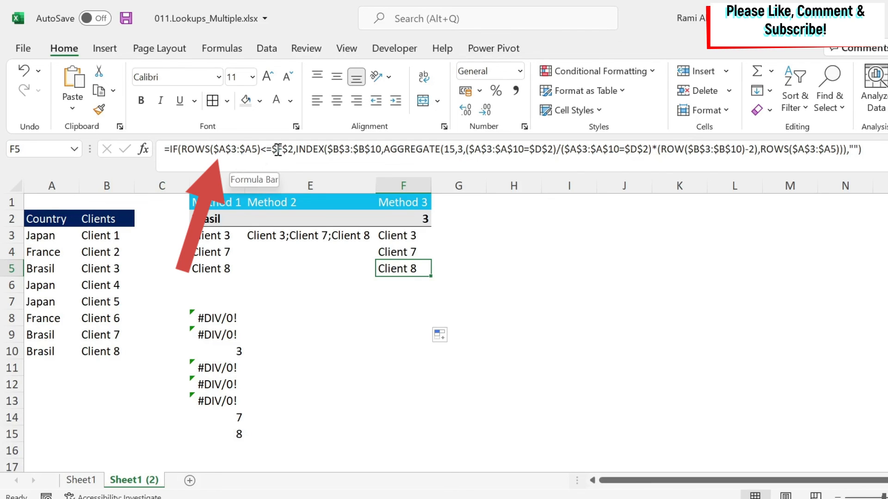
{"action": "left_click", "coordinate": [410, 284]}
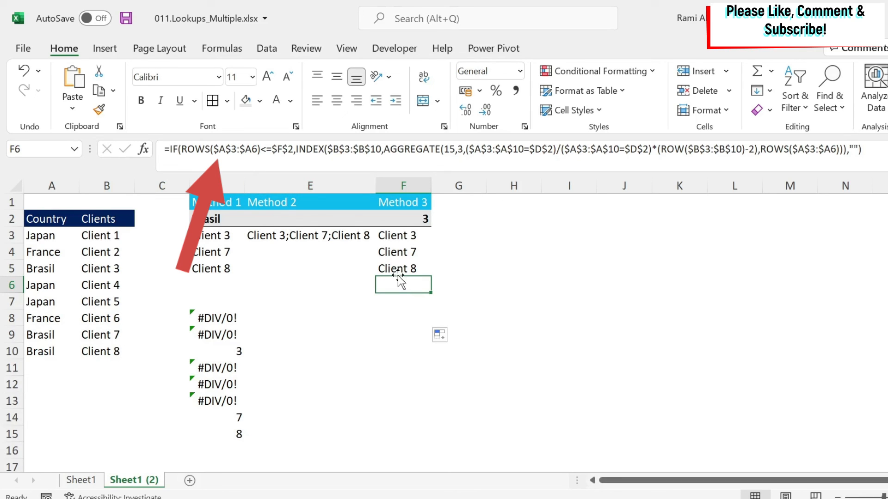
Step: Re-enter the complete IF formula in F3 as an array formula and fill it down through F11
{"action": "left_click", "coordinate": [401, 236]}
{"action": "left_click_drag", "start_coordinate": [863, 149], "coordinate": [171, 155]}
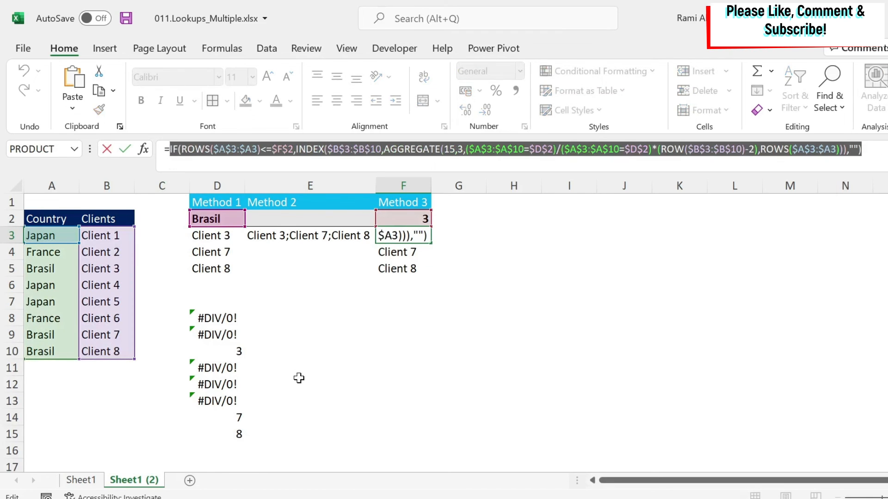
{"action": "key", "text": "Left"}
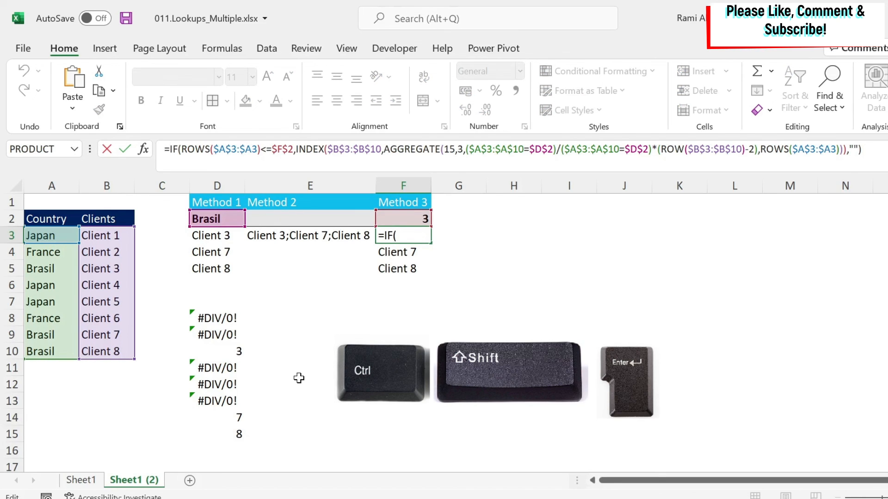
{"action": "key", "text": "ctrl+shift+Return"}
{"action": "left_click_drag", "start_coordinate": [431, 252], "coordinate": [417, 368]}
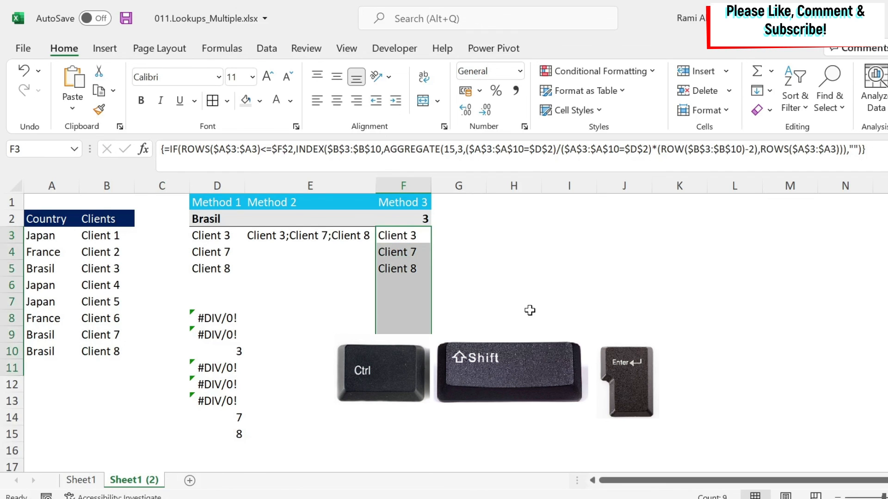